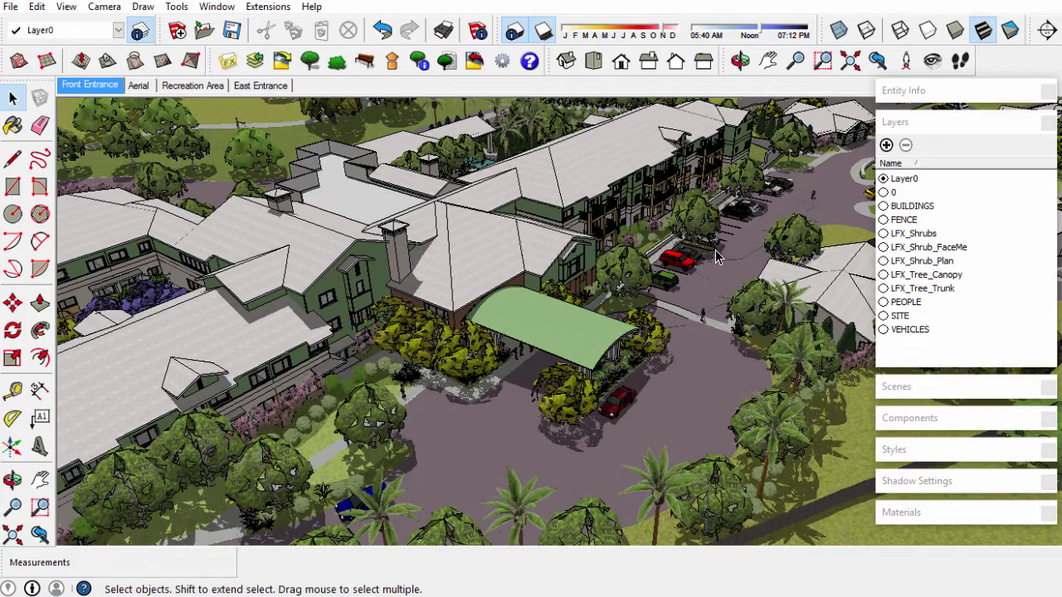
Examine the front entrance and parking area from several angles with shadows and textured faces displayed
{"action": "middle_click_drag", "start_coordinate": [719, 257], "coordinate": [739, 245]}
{"action": "middle_click_drag", "start_coordinate": [477, 379], "coordinate": [426, 434]}
{"action": "middle_click_drag", "start_coordinate": [631, 385], "coordinate": [565, 418]}
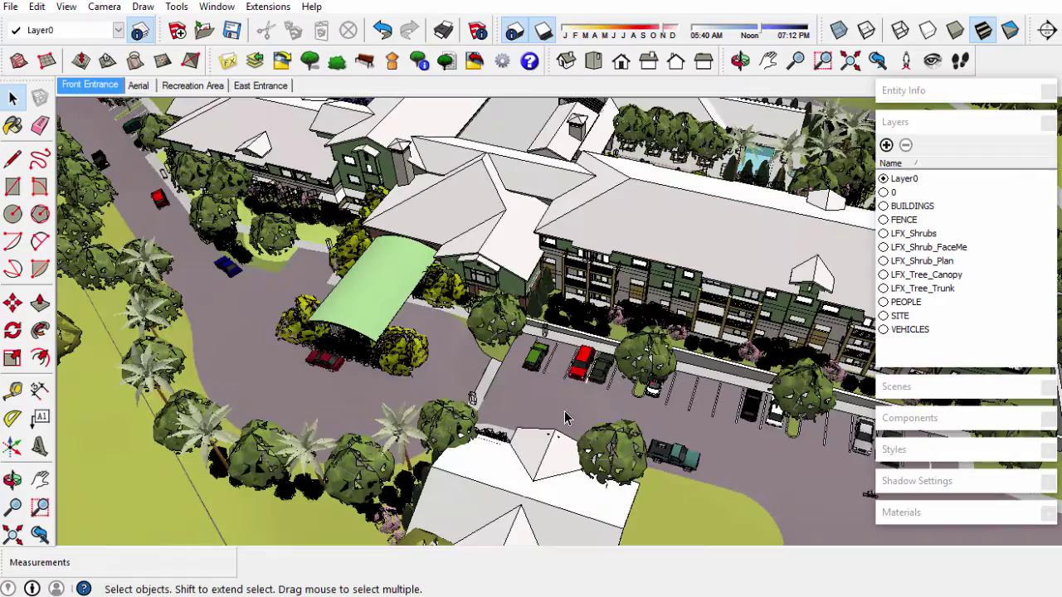
{"action": "middle_click_drag", "start_coordinate": [644, 421], "coordinate": [659, 425]}
{"action": "scroll", "coordinate": [419, 442], "scroll_direction": "up", "scroll_amount": 2}
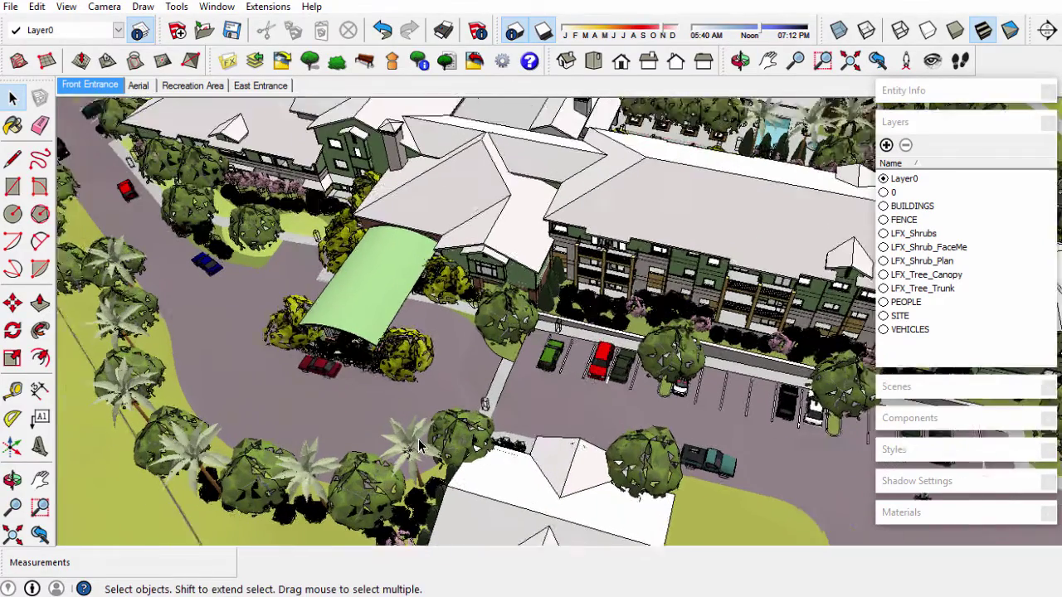
{"action": "scroll", "coordinate": [420, 446], "scroll_direction": "up", "scroll_amount": 2}
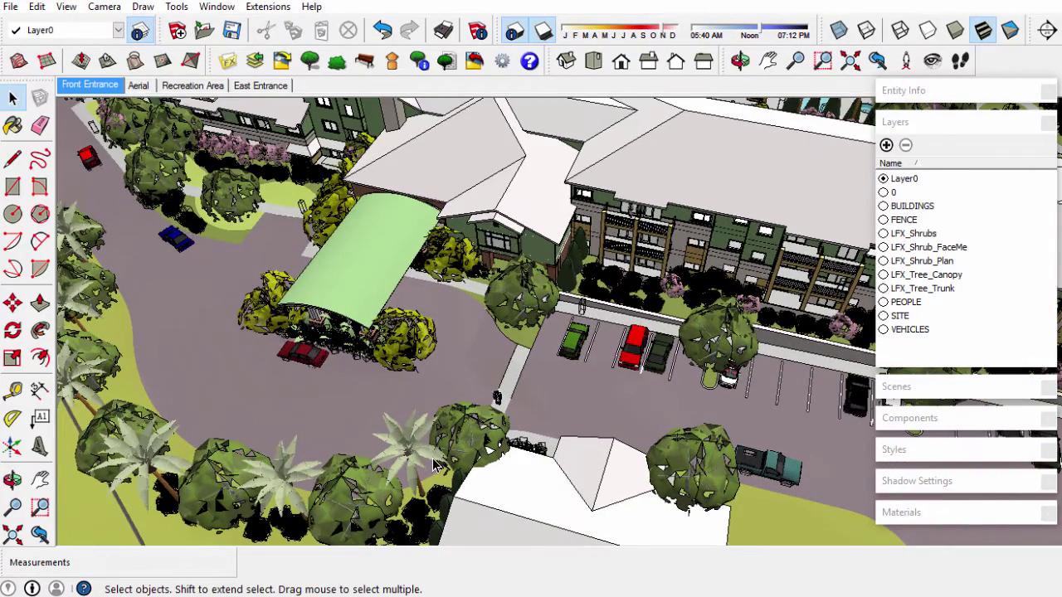
{"action": "scroll", "coordinate": [437, 466], "scroll_direction": "up", "scroll_amount": 1}
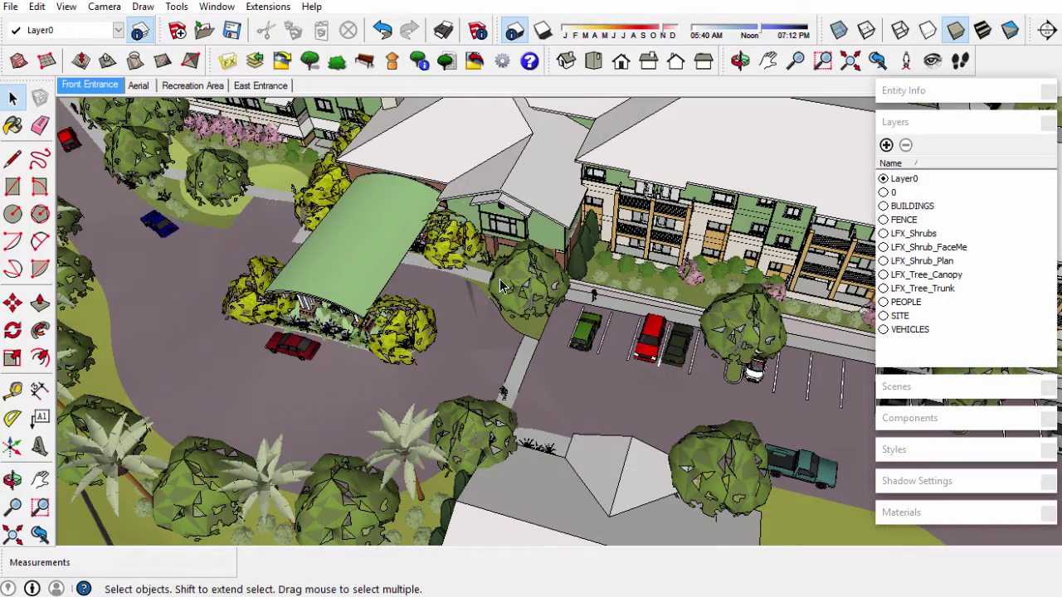
Examine the front entrance, building wings and surrounding site from several angles with shaded faces and shadows off
{"action": "key", "text": "o"}
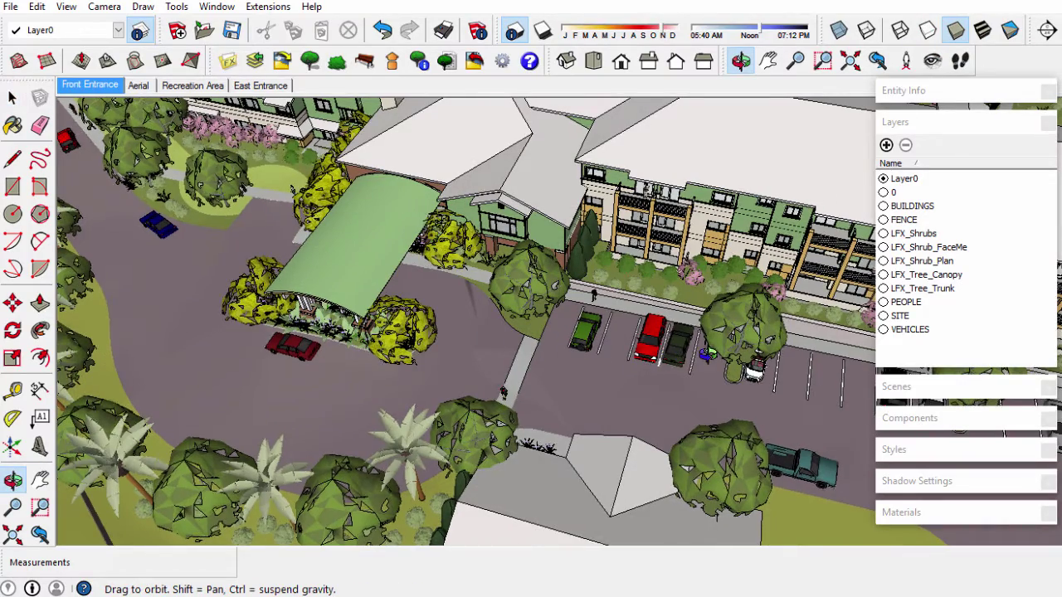
{"action": "left_click_drag", "start_coordinate": [751, 367], "coordinate": [496, 373]}
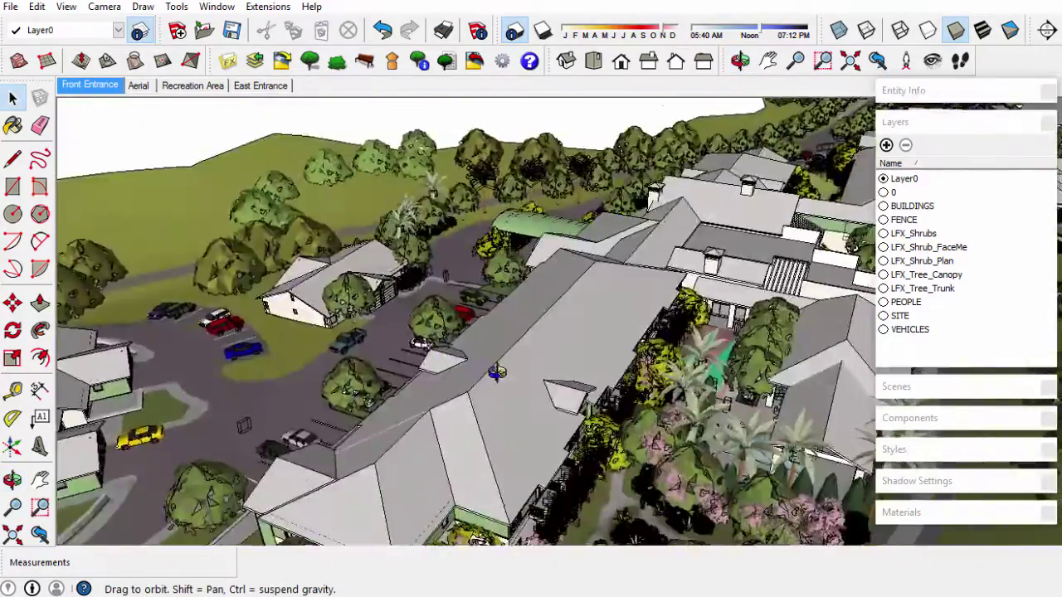
{"action": "middle_click_drag", "start_coordinate": [496, 373], "coordinate": [638, 338]}
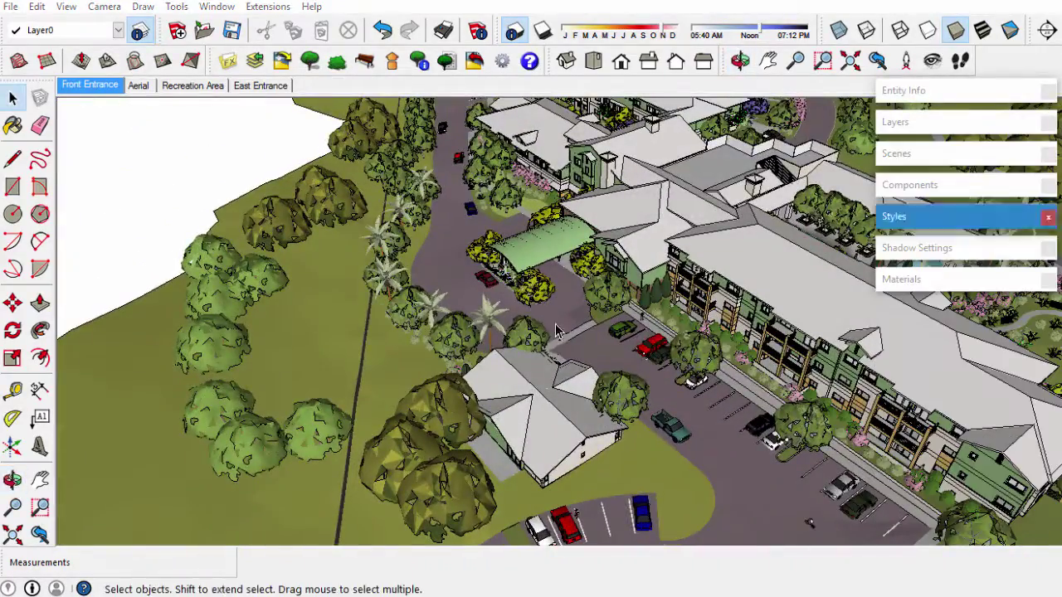
{"action": "middle_click_drag", "start_coordinate": [638, 338], "coordinate": [675, 347]}
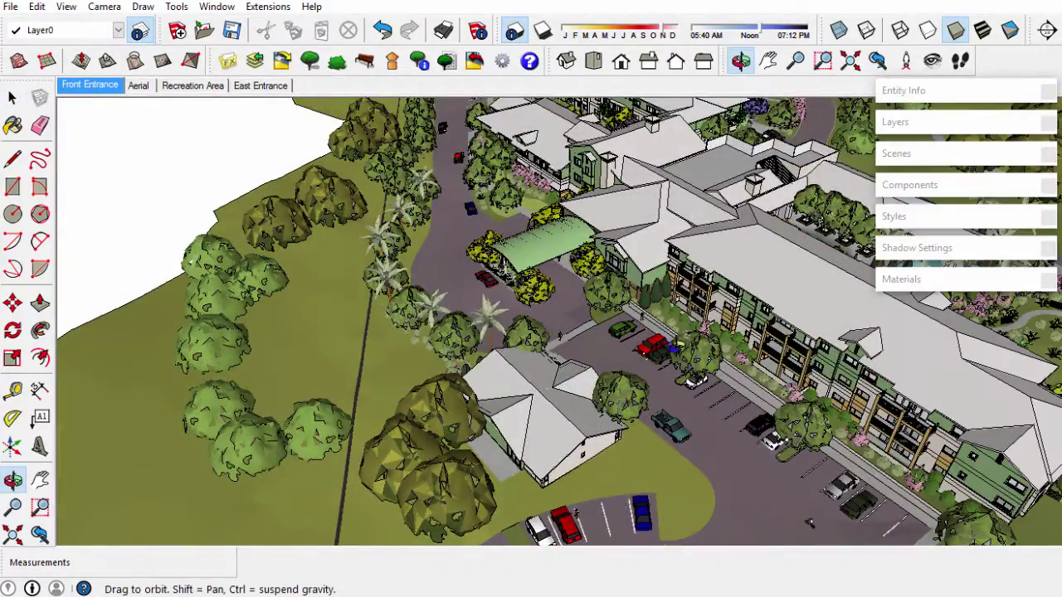
{"action": "left_click_drag", "start_coordinate": [673, 349], "coordinate": [820, 370]}
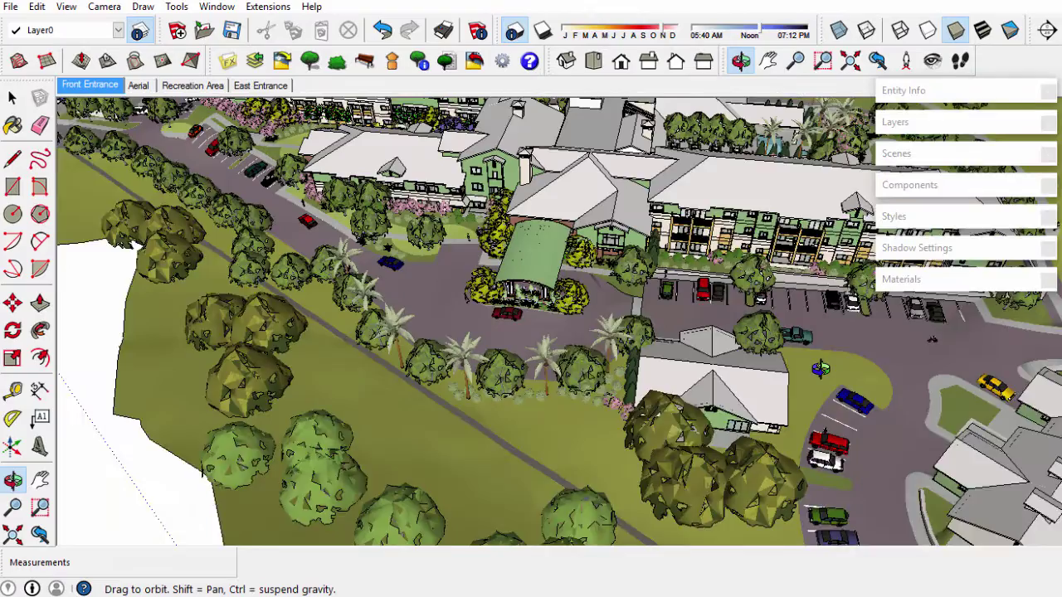
{"action": "middle_click_drag", "start_coordinate": [821, 369], "coordinate": [501, 325]}
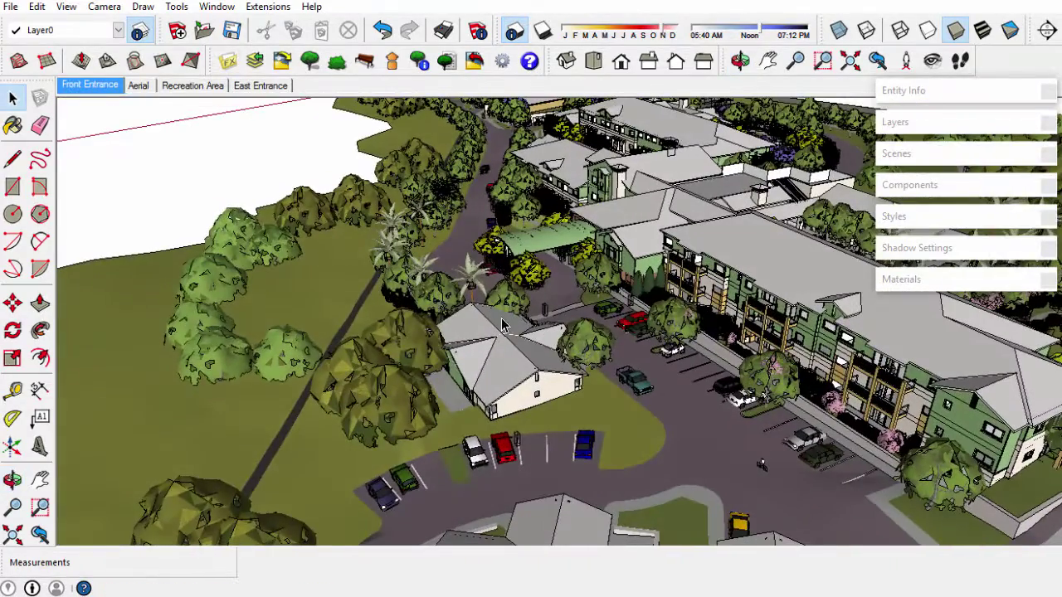
Edit the Shaded style's face settings so its transparency quality is Faster
{"action": "left_click", "coordinate": [928, 218]}
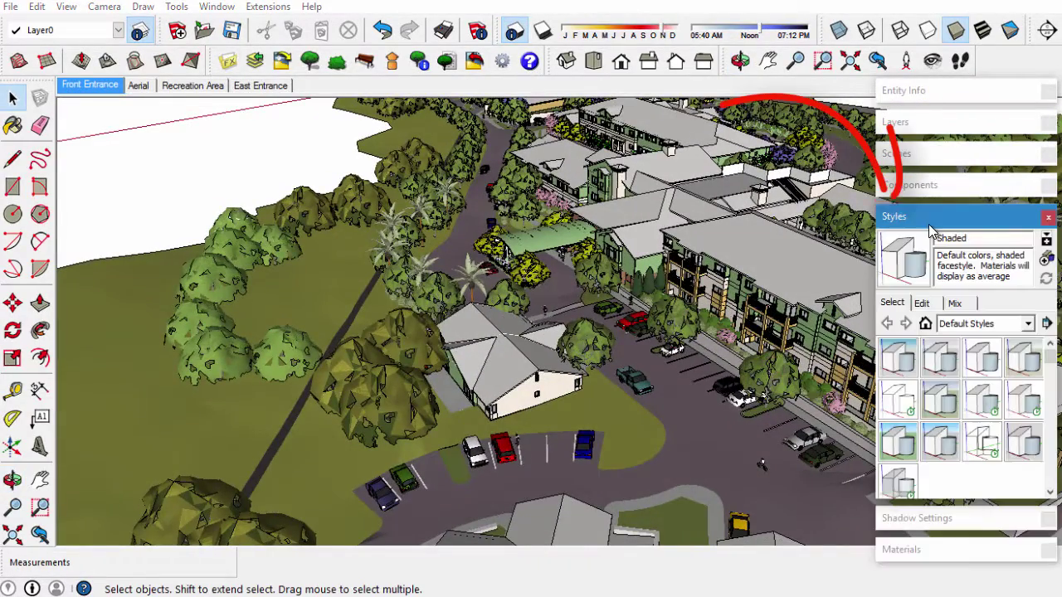
{"action": "left_click", "coordinate": [923, 303]}
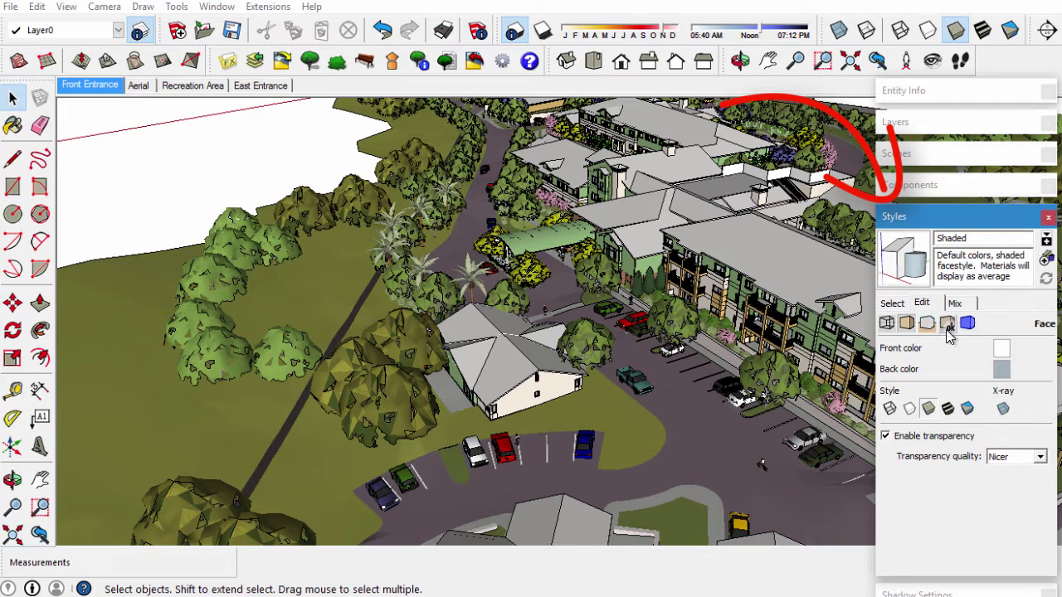
{"action": "left_click", "coordinate": [928, 324]}
{"action": "left_click", "coordinate": [906, 323]}
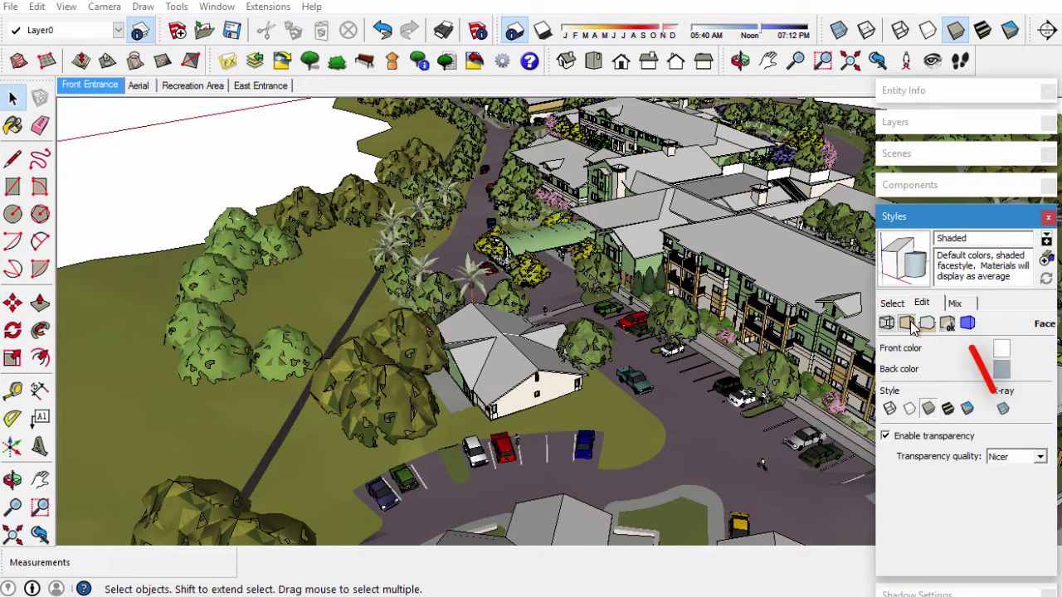
{"action": "left_click", "coordinate": [1040, 457]}
{"action": "left_click", "coordinate": [1000, 471]}
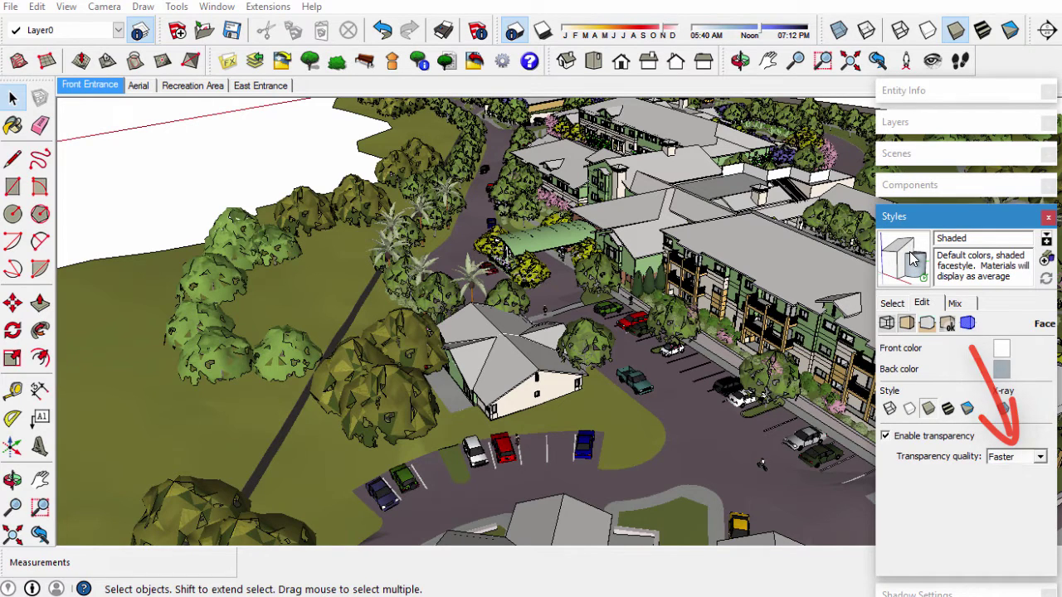
{"action": "left_click", "coordinate": [907, 304]}
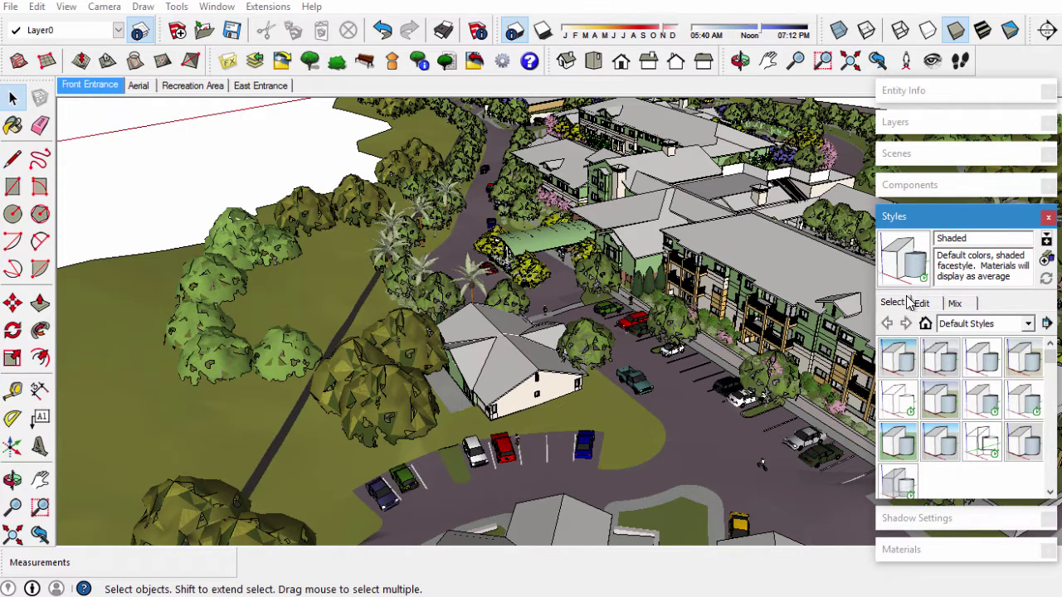
{"action": "left_click", "coordinate": [951, 218]}
Add a new scene named WORKING and place it ahead of the Front Entrance scene
{"action": "left_click", "coordinate": [939, 152]}
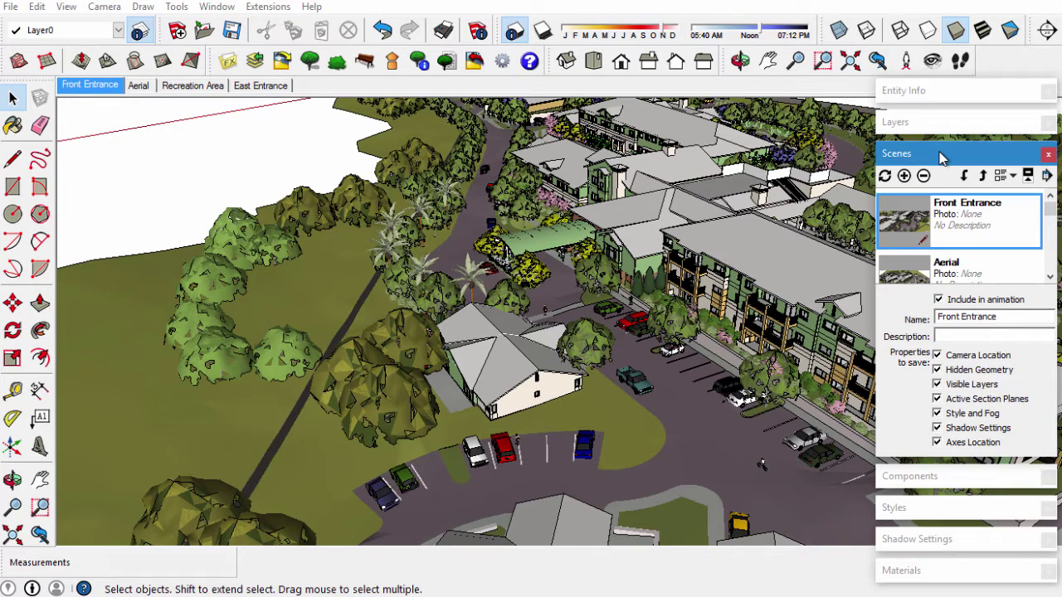
{"action": "left_click", "coordinate": [903, 175]}
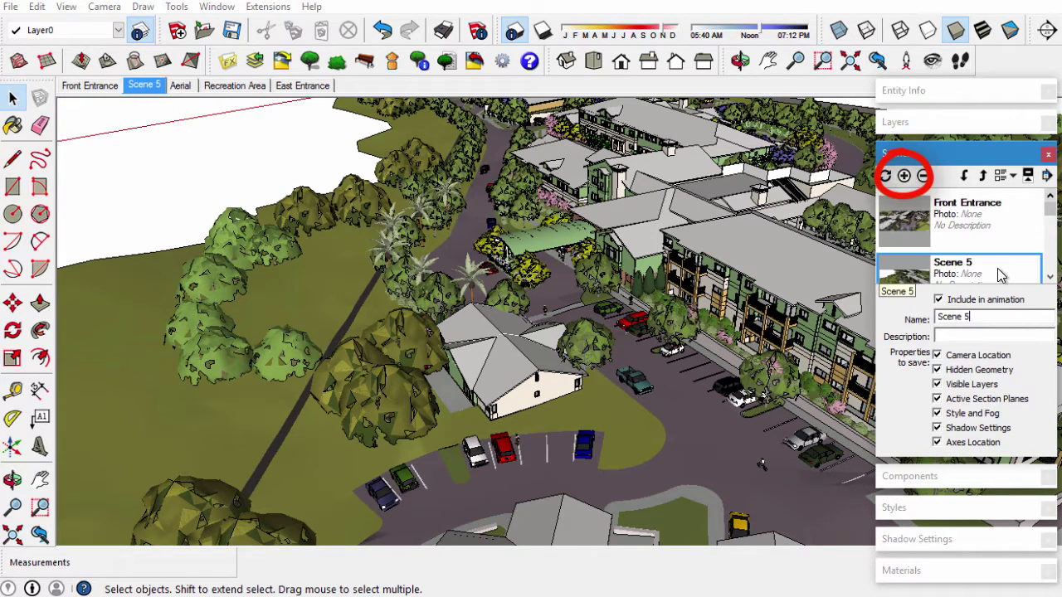
{"action": "left_click", "coordinate": [983, 178]}
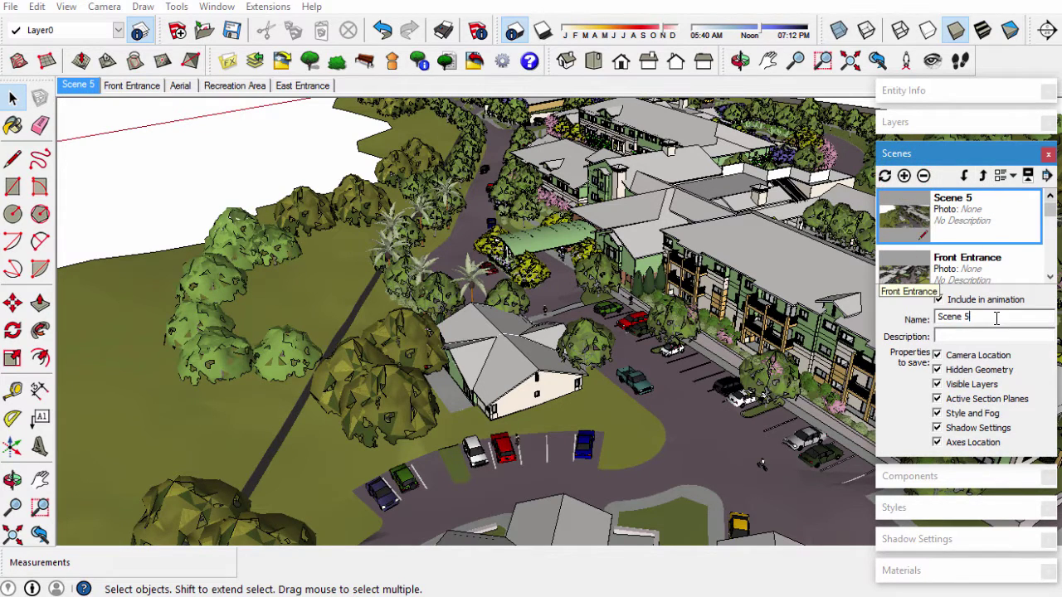
{"action": "left_click_drag", "start_coordinate": [995, 317], "coordinate": [929, 317]}
{"action": "type", "text": "WORKING"}
{"action": "key", "text": "Return"}
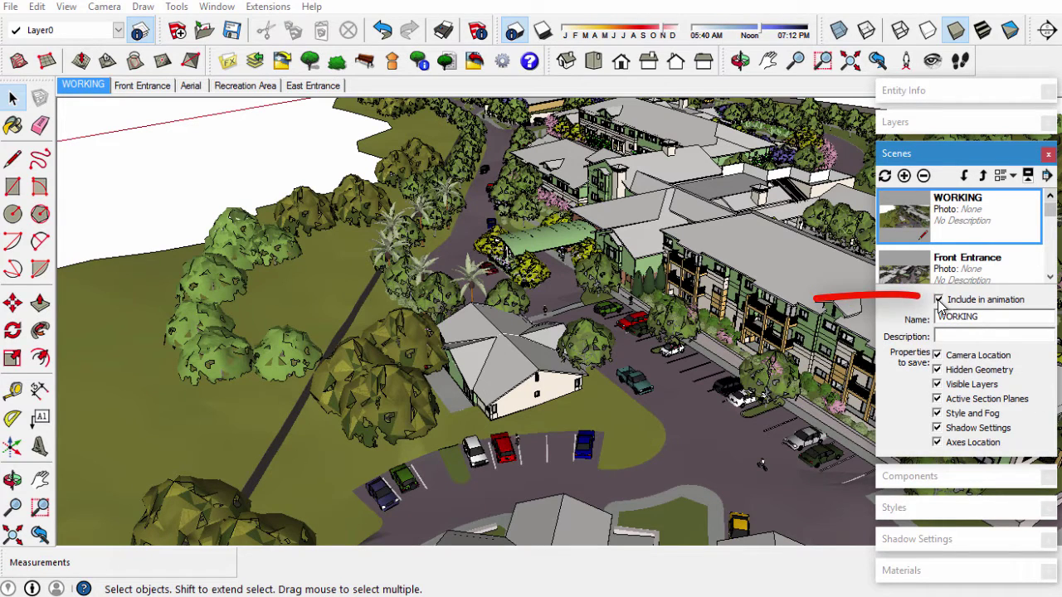
Exclude the WORKING scene from animation and stop it from saving the camera location
{"action": "left_click", "coordinate": [938, 300]}
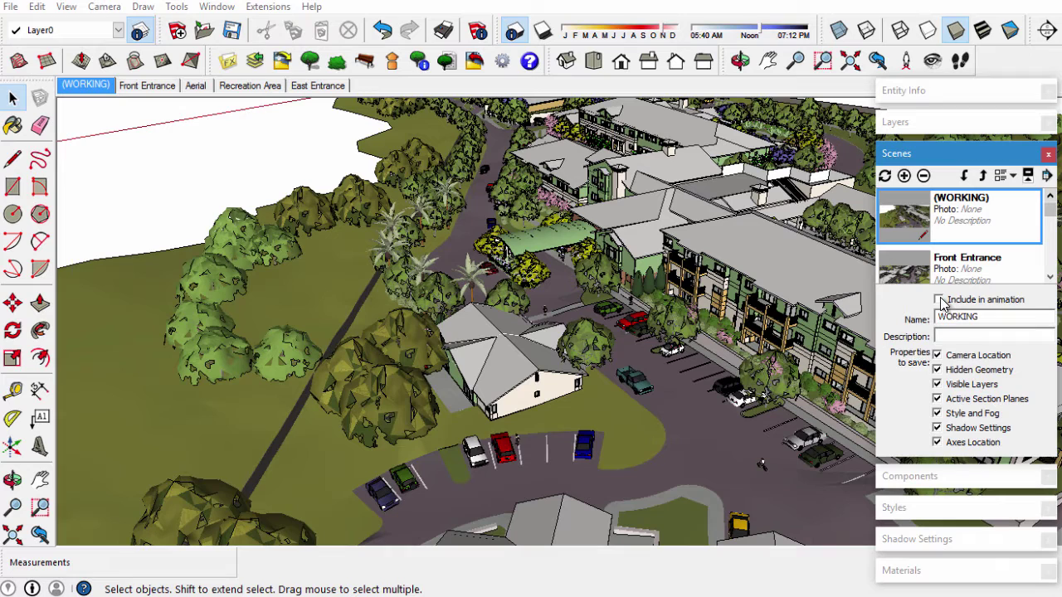
{"action": "left_click", "coordinate": [937, 356]}
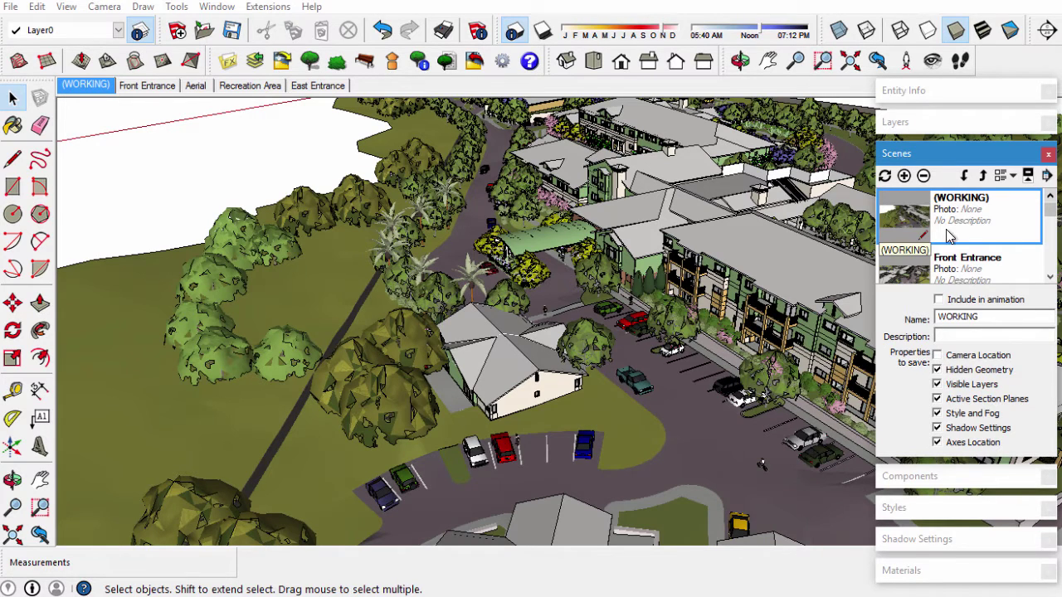
{"action": "right_click", "coordinate": [923, 216]}
{"action": "left_click", "coordinate": [926, 244]}
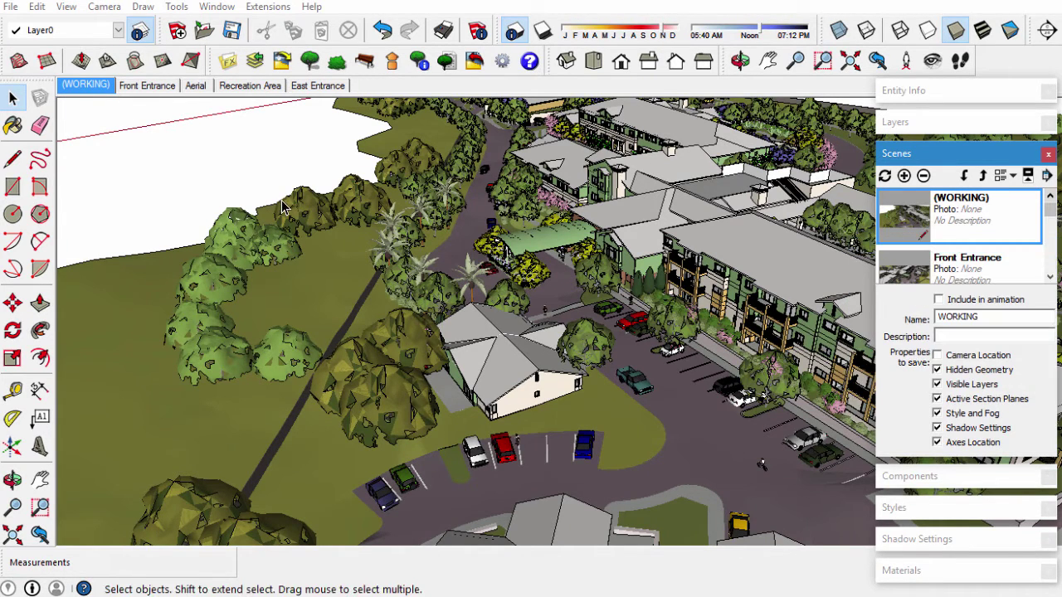
View the Aerial scene, switch back to the WORKING scene and examine the site from above
{"action": "left_click", "coordinate": [195, 87]}
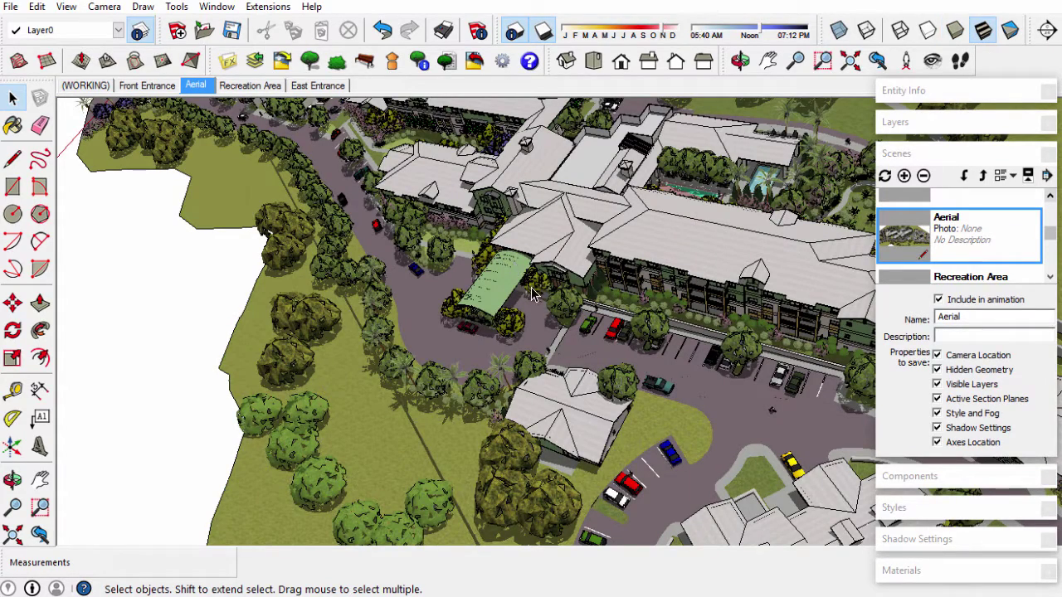
{"action": "left_click", "coordinate": [85, 85]}
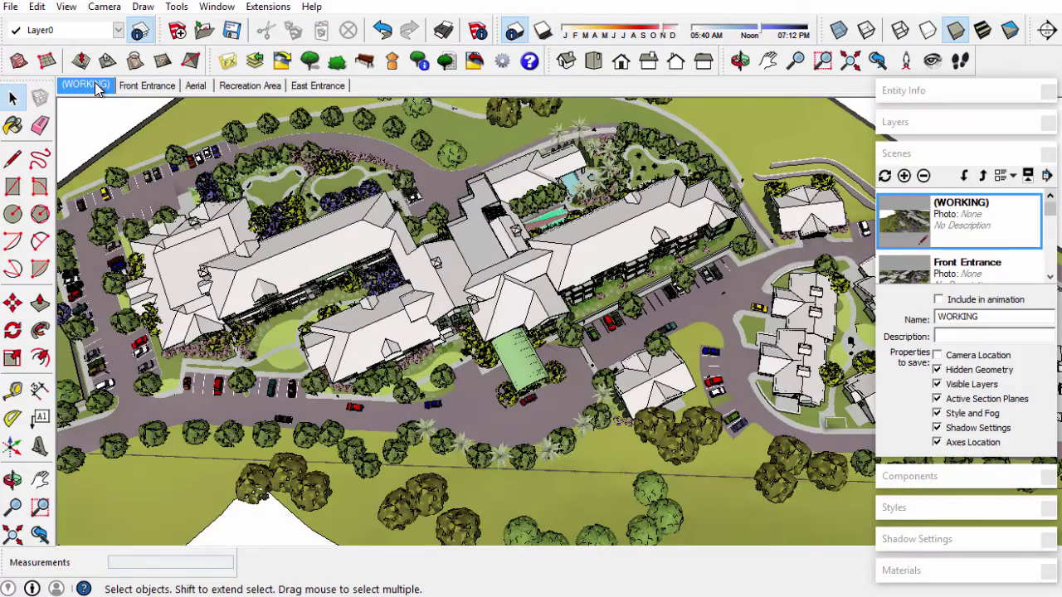
{"action": "middle_click_drag", "start_coordinate": [651, 304], "coordinate": [588, 339]}
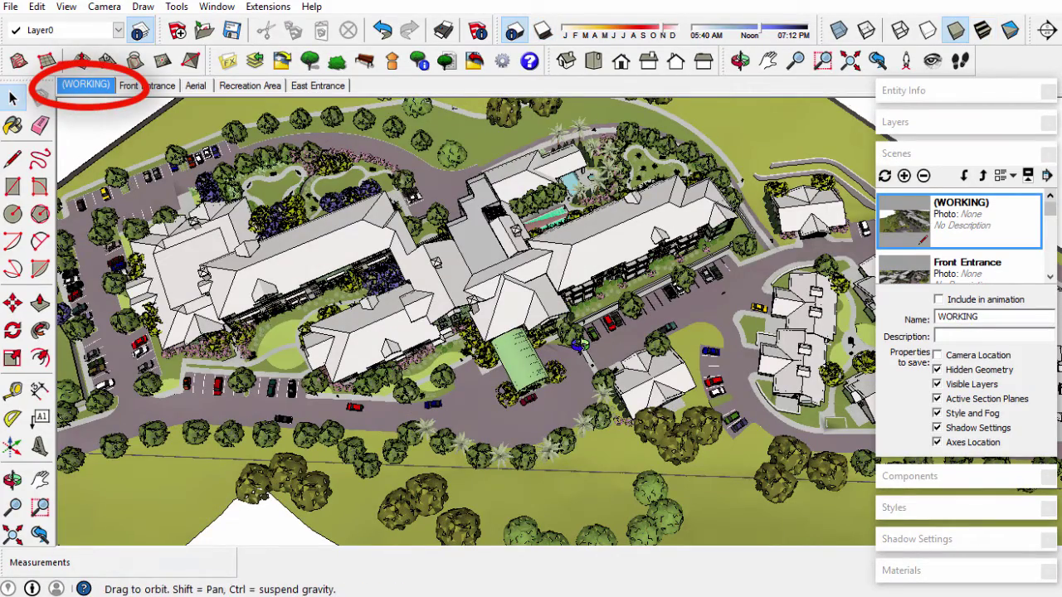
{"action": "left_click_drag", "start_coordinate": [585, 343], "coordinate": [303, 332]}
{"action": "middle_click_drag", "start_coordinate": [302, 332], "coordinate": [208, 325]}
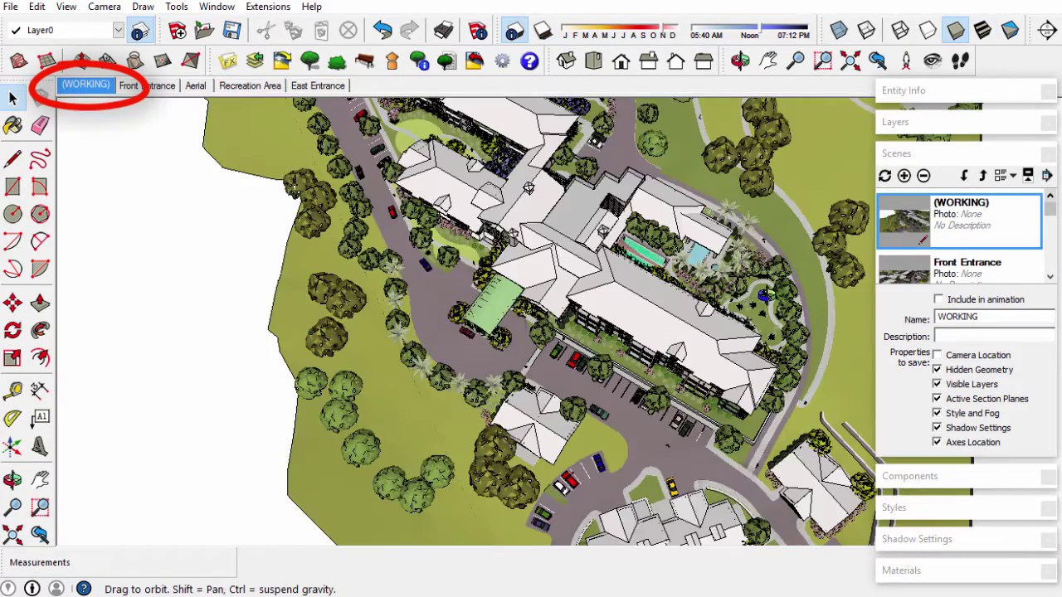
Move the red-flowered plant beside the courtyard path junction a short distance toward the neighbouring shrubs
{"action": "scroll", "coordinate": [763, 293], "scroll_direction": "up", "scroll_amount": 6}
{"action": "mouse_move", "coordinate": [763, 294]}
{"action": "middle_mouse_down"}
{"action": "mouse_move", "coordinate": [273, 230]}
{"action": "mouse_move", "coordinate": [267, 161]}
{"action": "middle_mouse_up"}
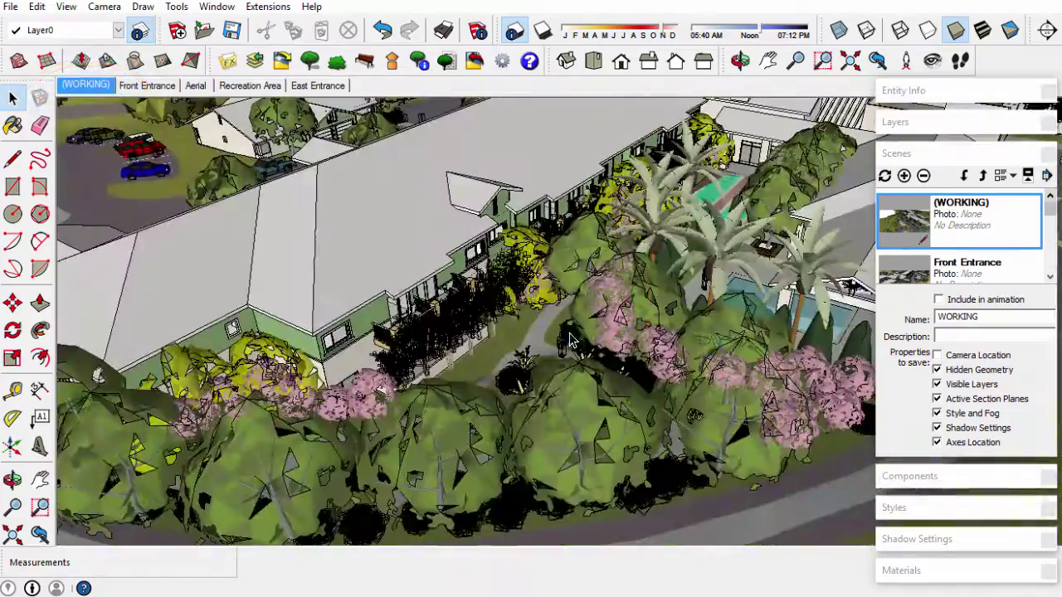
{"action": "scroll", "coordinate": [576, 340], "scroll_direction": "up", "scroll_amount": 2}
{"action": "middle_click_drag", "start_coordinate": [575, 340], "coordinate": [646, 405]}
{"action": "scroll", "coordinate": [639, 352], "scroll_direction": "up", "scroll_amount": 5}
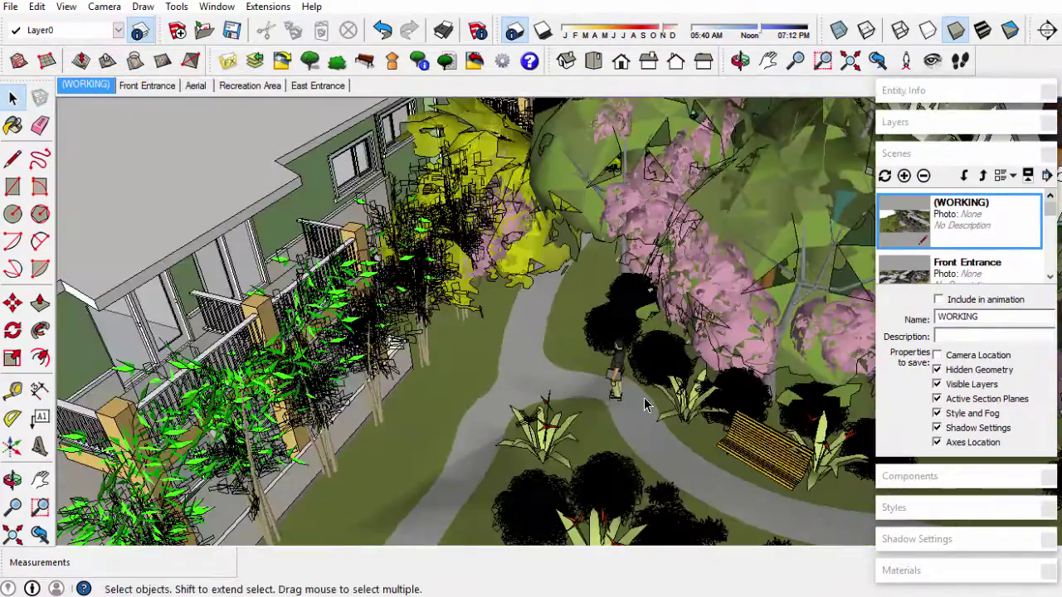
{"action": "left_click", "coordinate": [544, 422]}
{"action": "key", "text": "m"}
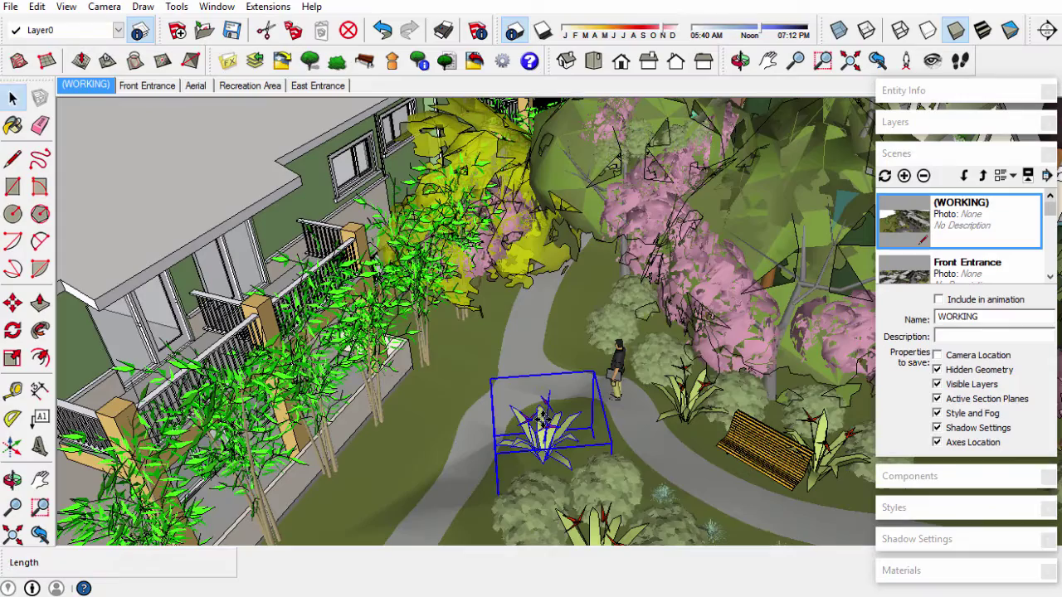
{"action": "middle_click_drag", "start_coordinate": [575, 454], "coordinate": [571, 462]}
{"action": "scroll", "coordinate": [571, 464], "scroll_direction": "up", "scroll_amount": 5}
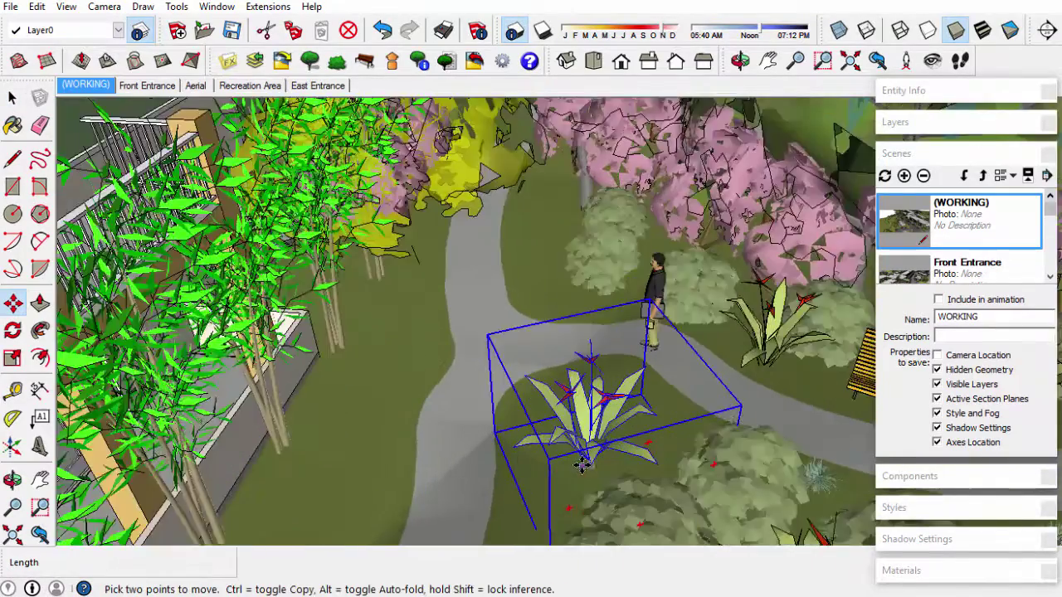
{"action": "left_click", "coordinate": [543, 440]}
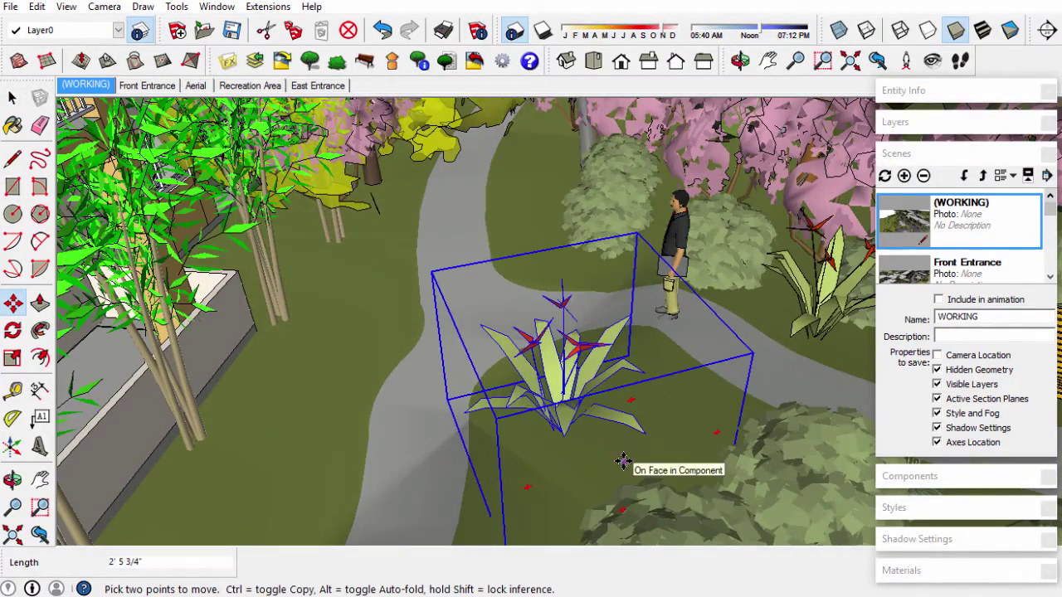
{"action": "left_click", "coordinate": [562, 446]}
{"action": "left_click", "coordinate": [650, 460]}
{"action": "key", "text": "space"}
{"action": "left_click", "coordinate": [546, 419]}
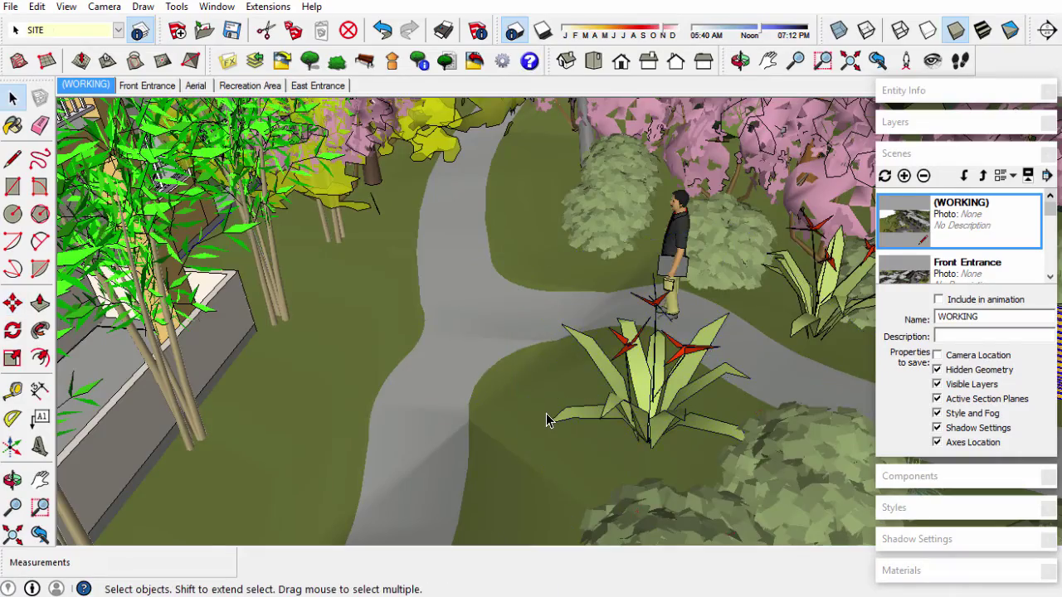
Hide the five LFX shrub and tree layers along with the PEOPLE and VEHICLES layers
{"action": "scroll", "coordinate": [546, 418], "scroll_direction": "down", "scroll_amount": 3}
{"action": "scroll", "coordinate": [546, 419], "scroll_direction": "down", "scroll_amount": 10}
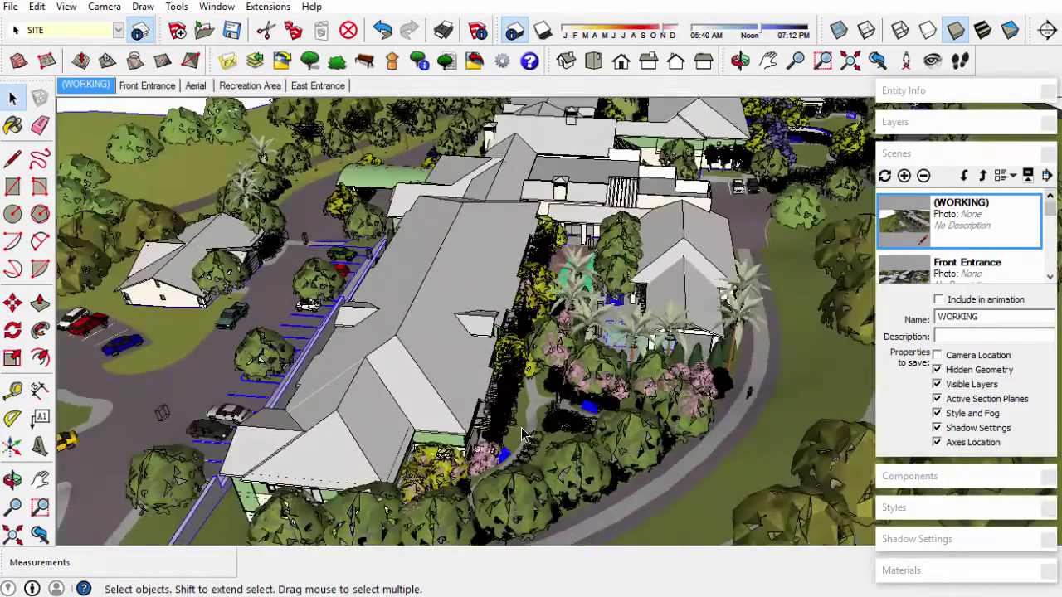
{"action": "middle_click_drag", "start_coordinate": [274, 481], "coordinate": [206, 488]}
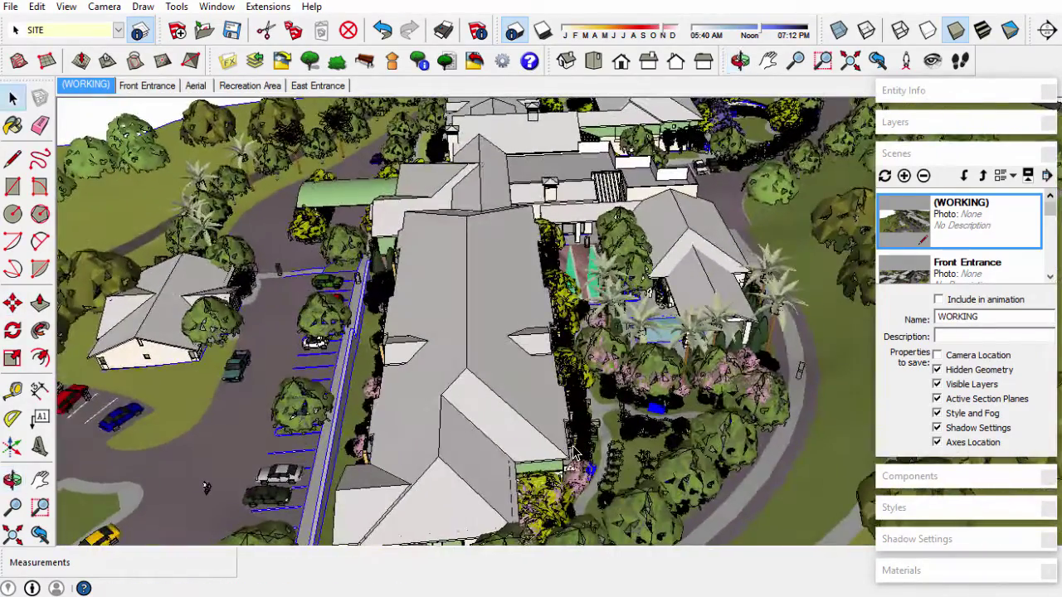
{"action": "left_click", "coordinate": [1002, 154]}
{"action": "left_click", "coordinate": [1000, 123]}
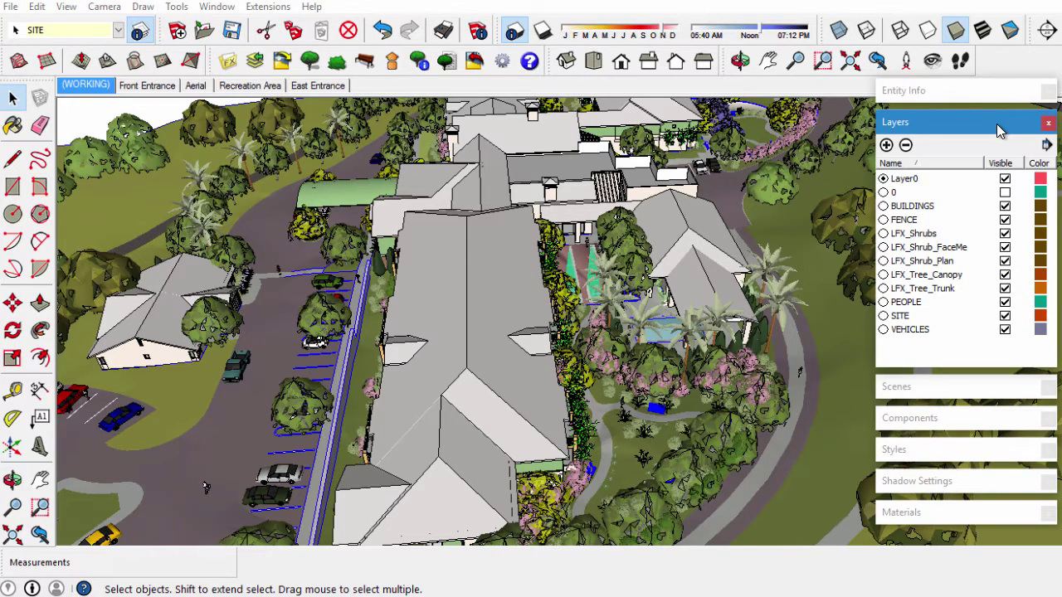
{"action": "left_click", "coordinate": [1005, 276]}
{"action": "left_click", "coordinate": [1005, 289]}
{"action": "left_click", "coordinate": [1008, 261]}
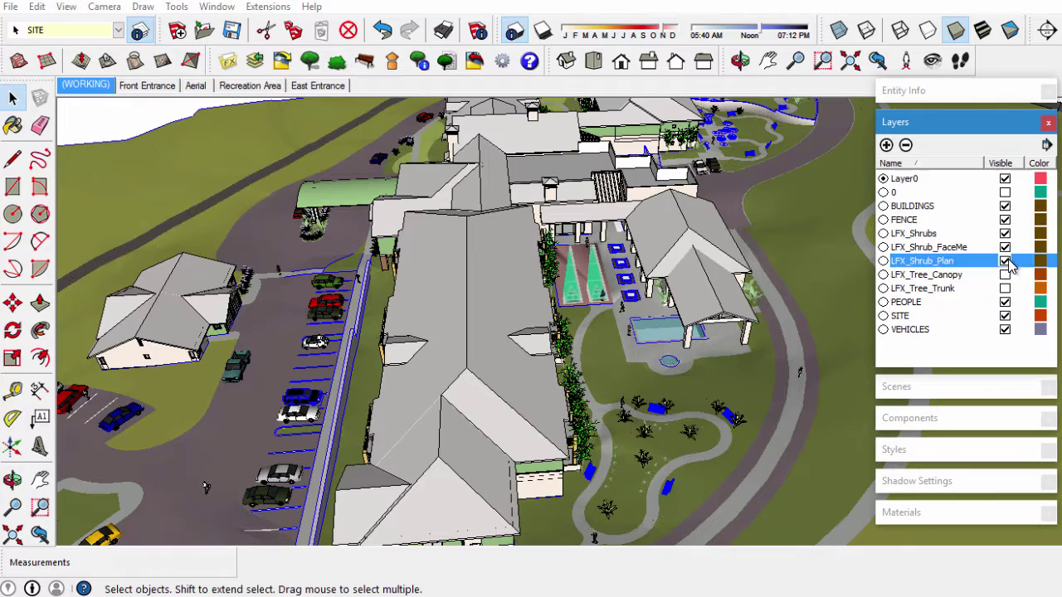
{"action": "left_click", "coordinate": [1006, 247]}
{"action": "left_click", "coordinate": [1005, 233]}
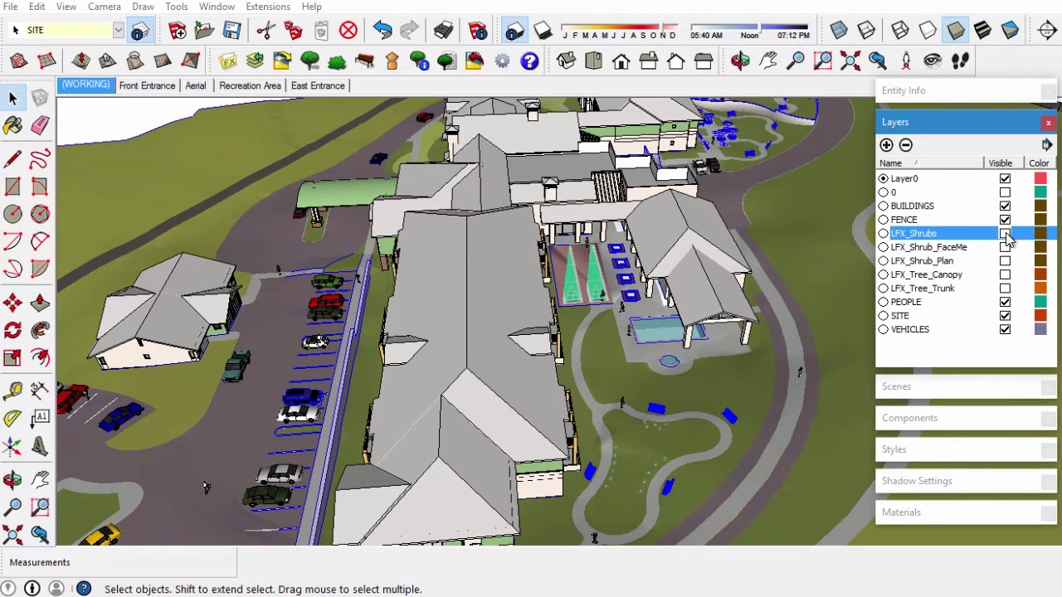
{"action": "left_click", "coordinate": [1005, 303]}
{"action": "left_click", "coordinate": [1005, 329]}
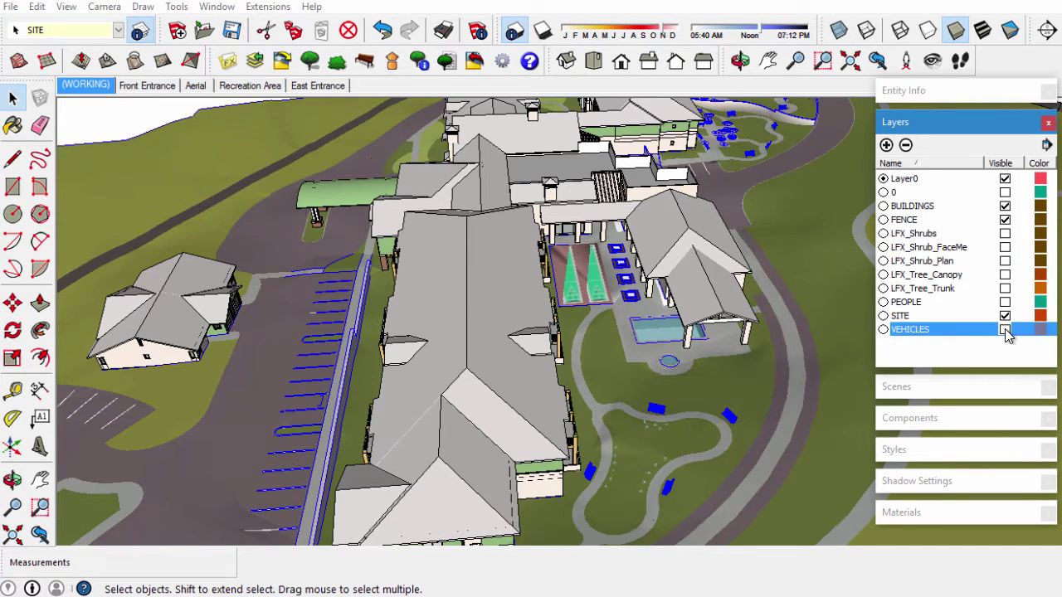
Update the WORKING scene so that it stores the reduced layer visibility
{"action": "left_click", "coordinate": [960, 125]}
{"action": "left_click", "coordinate": [959, 155]}
{"action": "right_click", "coordinate": [916, 226]}
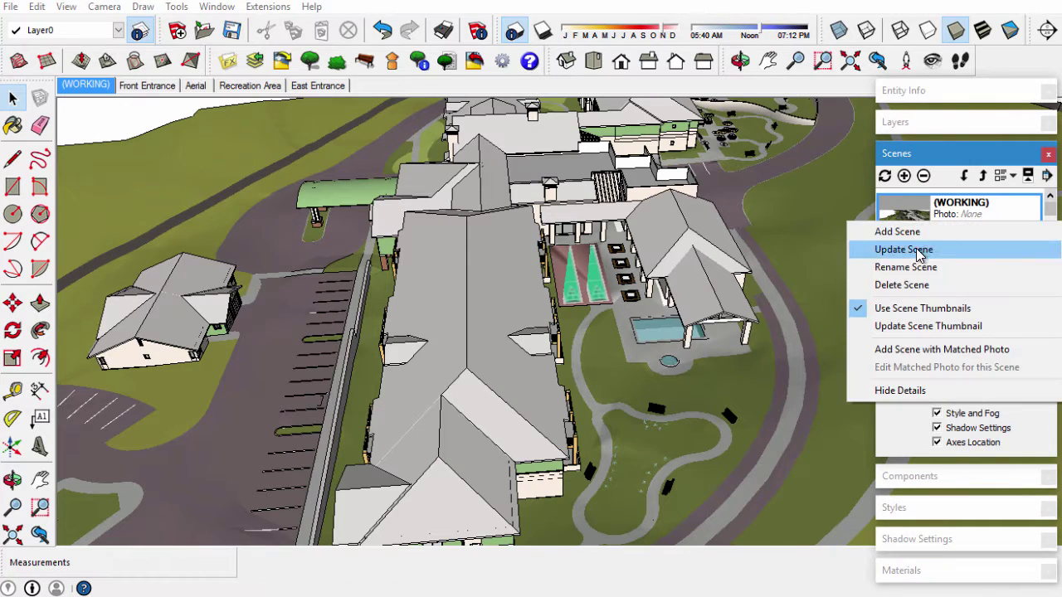
{"action": "left_click", "coordinate": [913, 249]}
{"action": "left_click", "coordinate": [929, 374]}
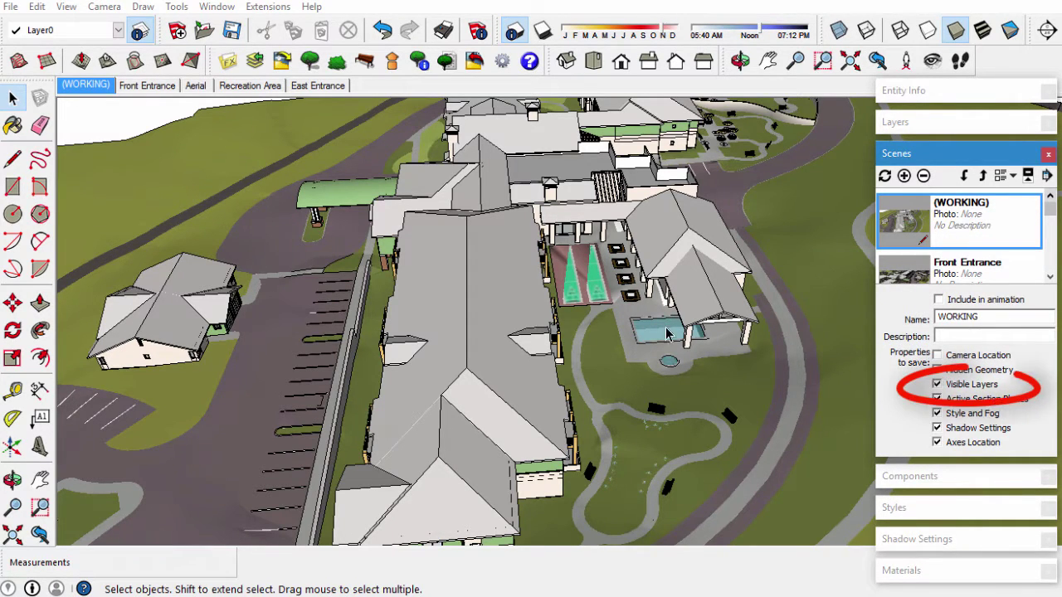
Make the LFX_Shrubs, LFX_Tree_Canopy and LFX_Tree_Trunk layers visible again to check the planting across the whole site
{"action": "mouse_move", "coordinate": [669, 302]}
{"action": "middle_mouse_down"}
{"action": "mouse_move", "coordinate": [373, 321]}
{"action": "mouse_move", "coordinate": [268, 344]}
{"action": "mouse_move", "coordinate": [922, 354]}
{"action": "mouse_move", "coordinate": [1011, 391]}
{"action": "middle_mouse_up"}
{"action": "scroll", "coordinate": [490, 265], "scroll_direction": "up", "scroll_amount": 4}
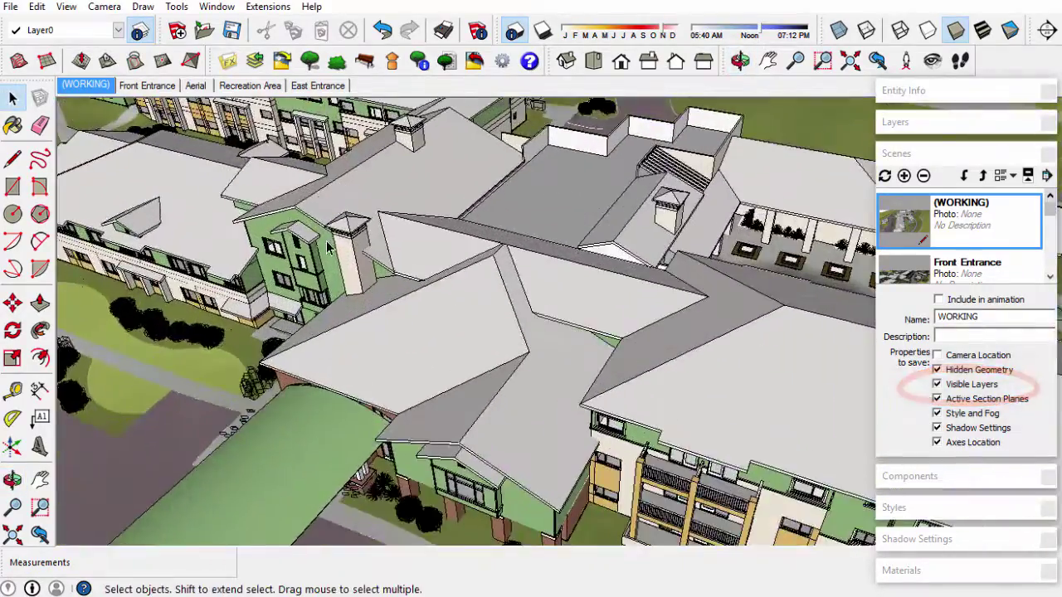
{"action": "middle_click_drag", "start_coordinate": [489, 266], "coordinate": [675, 331]}
{"action": "scroll", "coordinate": [653, 297], "scroll_direction": "down", "scroll_amount": 6}
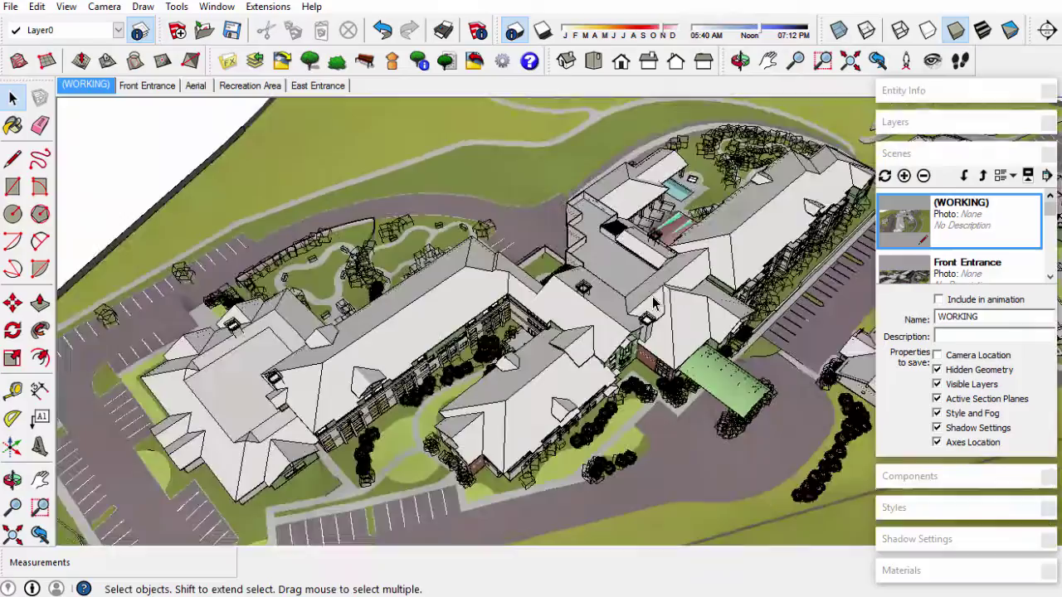
{"action": "middle_click_drag", "start_coordinate": [588, 347], "coordinate": [788, 219]}
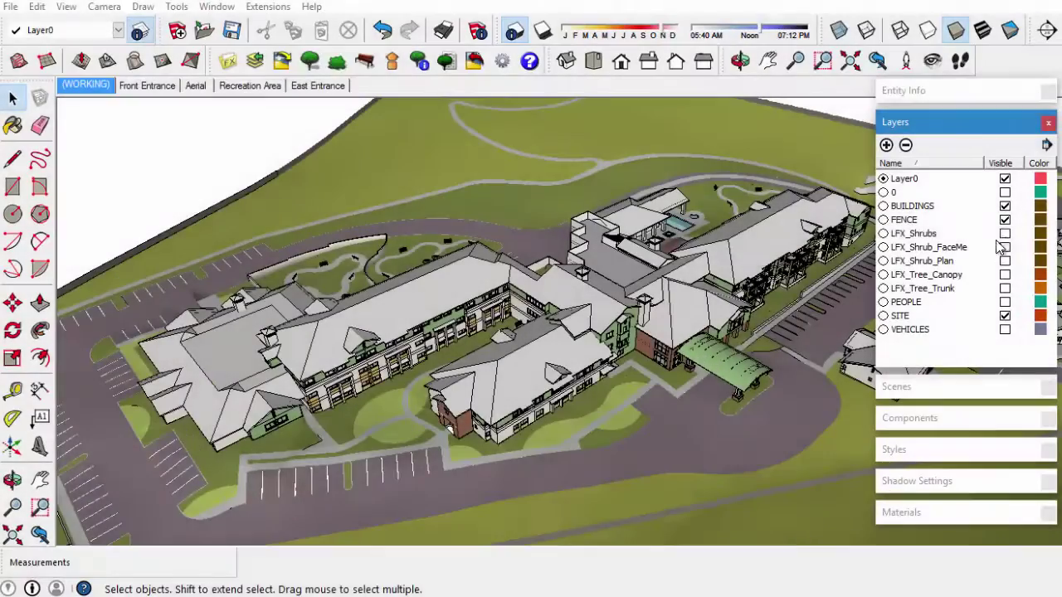
{"action": "left_click", "coordinate": [1004, 234]}
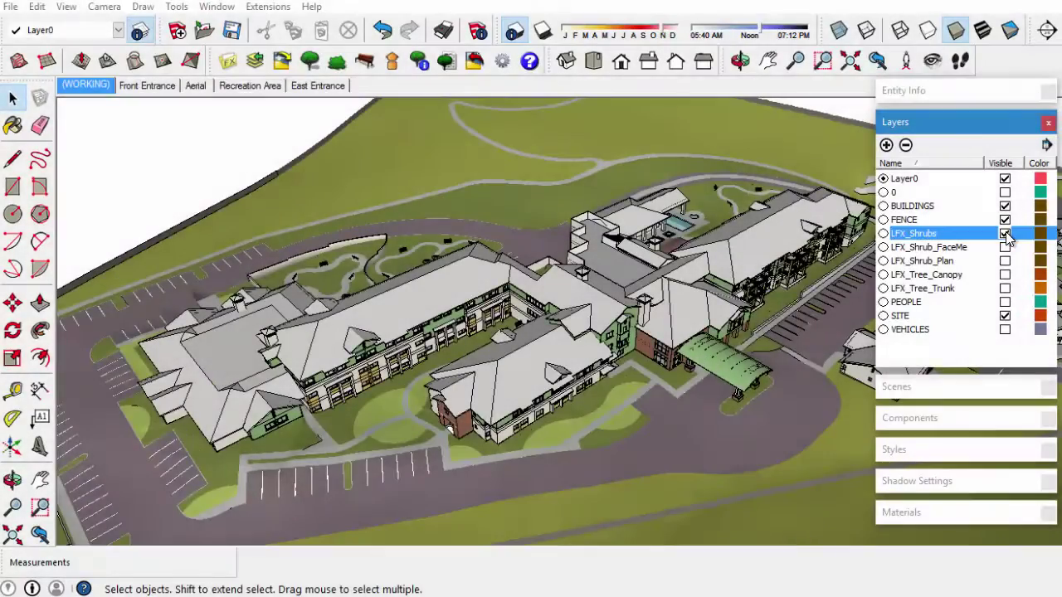
{"action": "left_click", "coordinate": [1006, 274]}
{"action": "left_click", "coordinate": [1004, 275]}
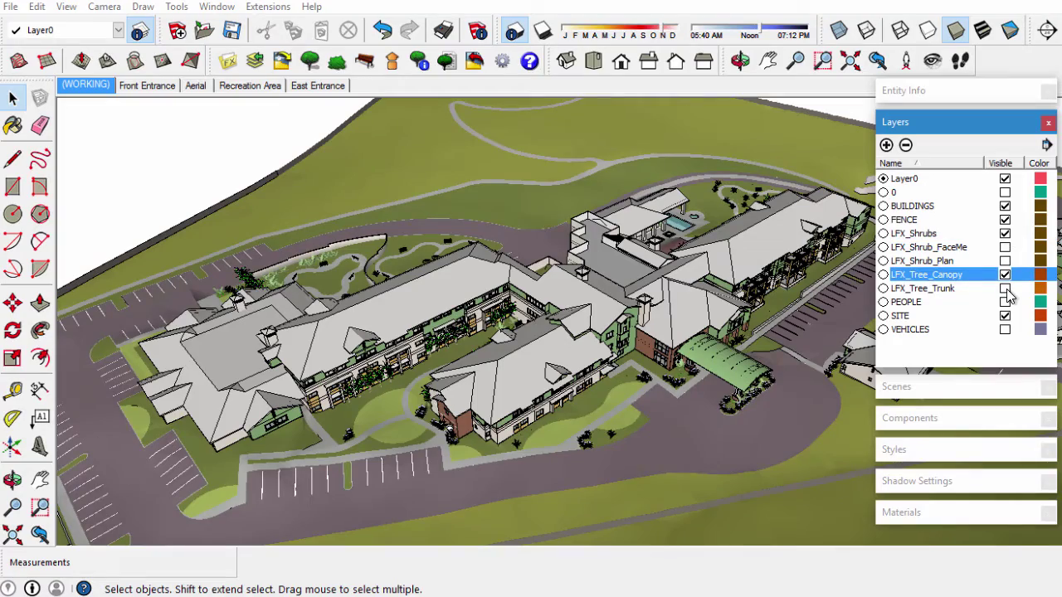
{"action": "left_click", "coordinate": [1004, 287]}
{"action": "key", "text": "o"}
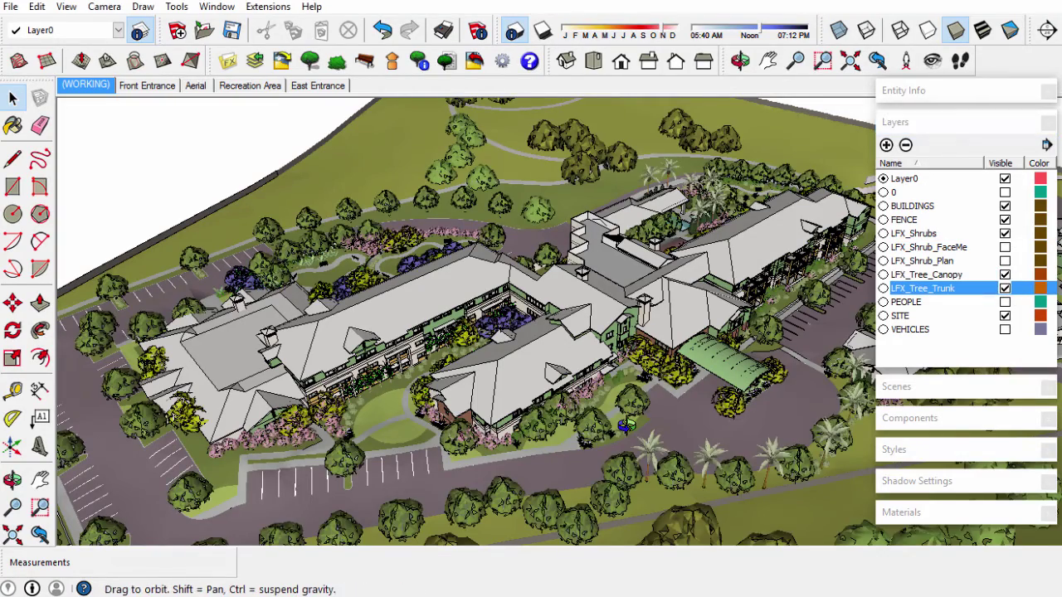
{"action": "left_click_drag", "start_coordinate": [615, 425], "coordinate": [622, 470]}
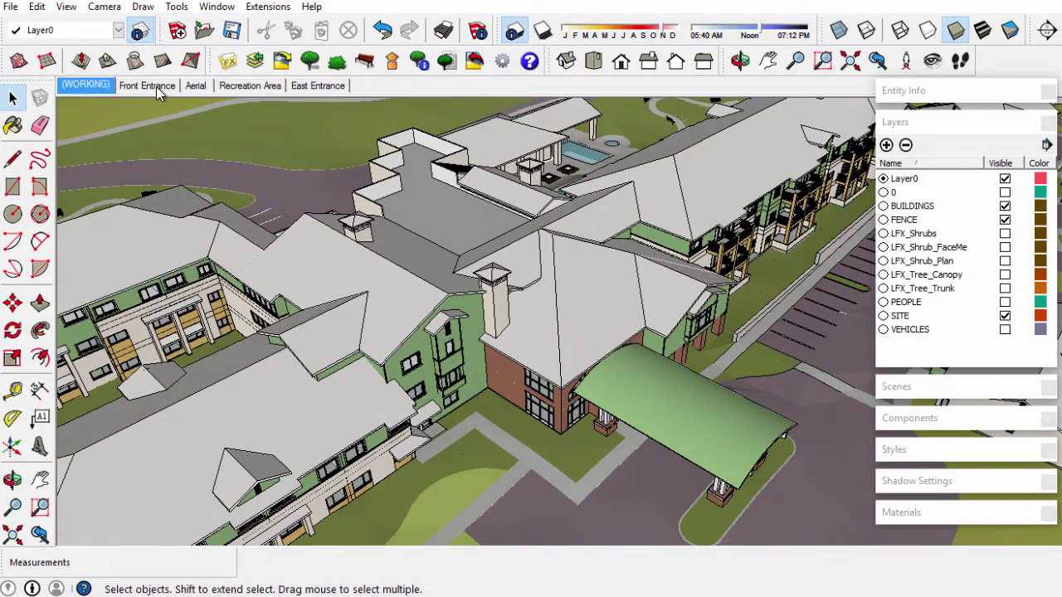
View the Front Entrance scene with its full detail, and return to the WORKING scene
{"action": "left_click", "coordinate": [156, 86]}
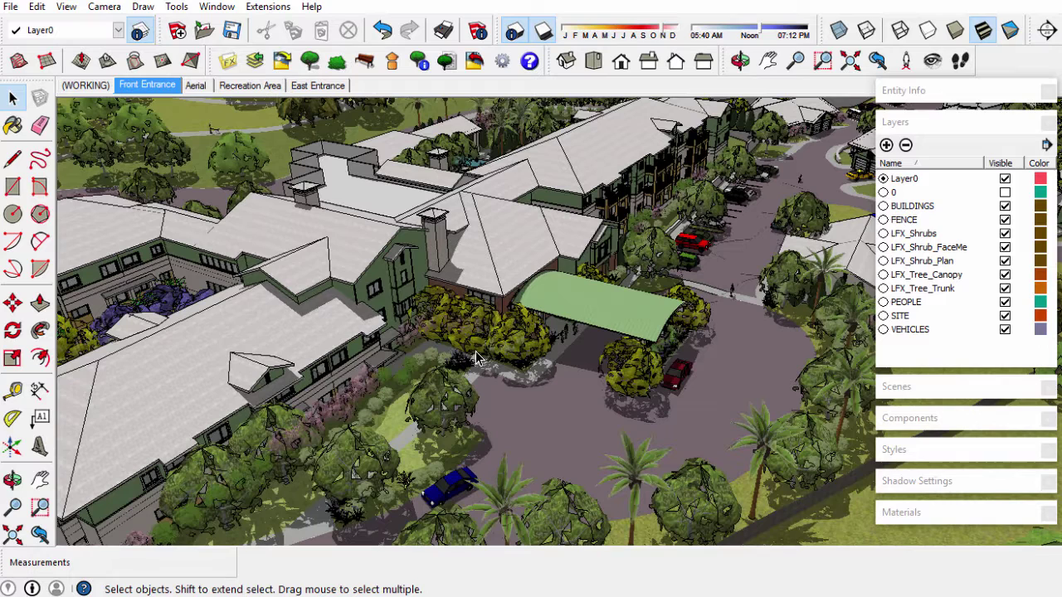
{"action": "left_click", "coordinate": [86, 85]}
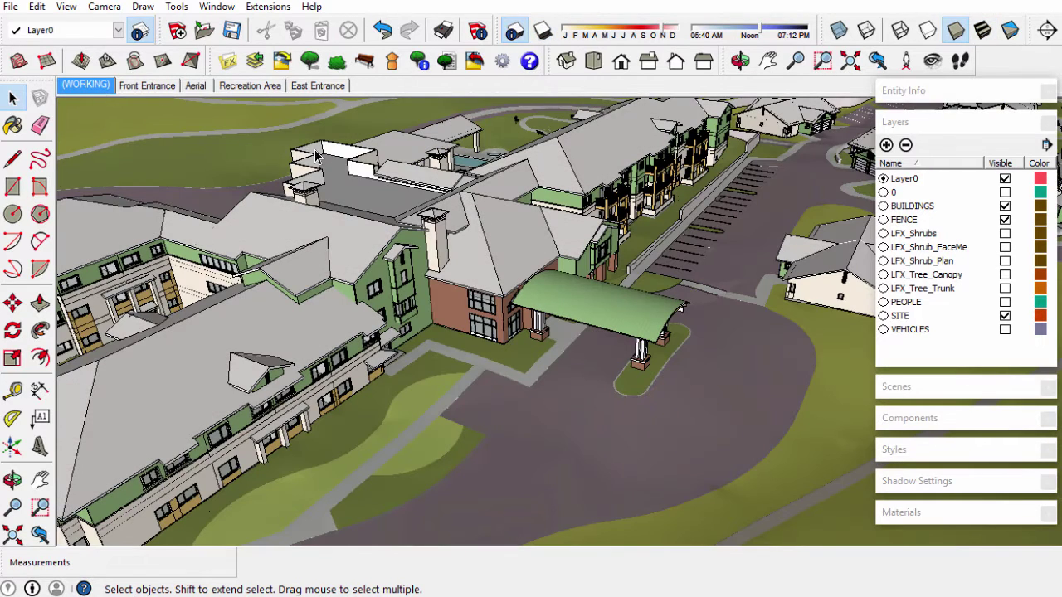
Export the scene animation as a PNG image set named GoldenHills2.png in the Documents folder
{"action": "left_click", "coordinate": [10, 8]}
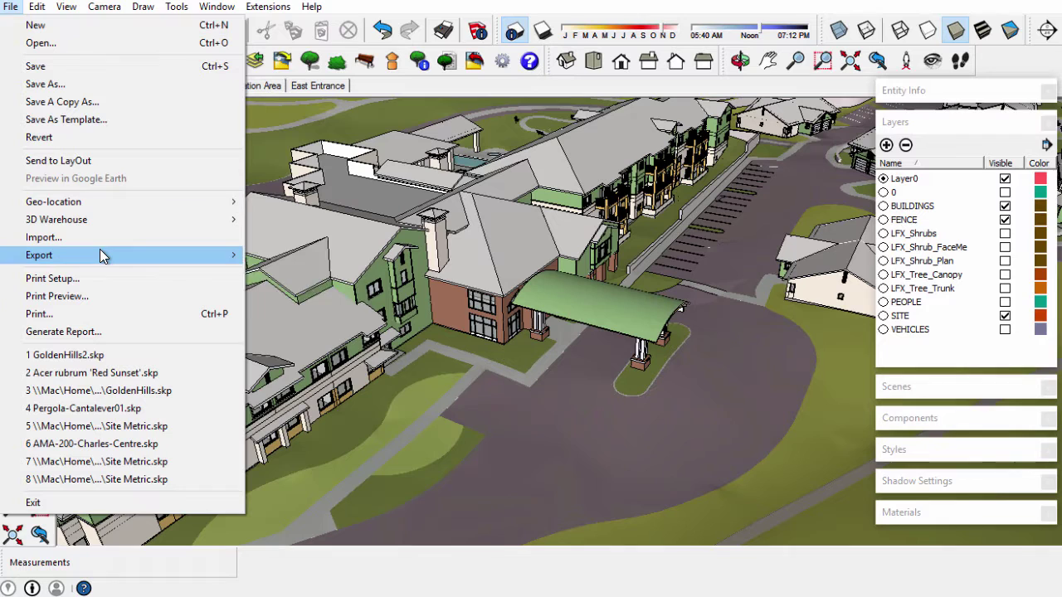
{"action": "mouse_move", "coordinate": [102, 253]}
{"action": "mouse_move", "coordinate": [325, 313]}
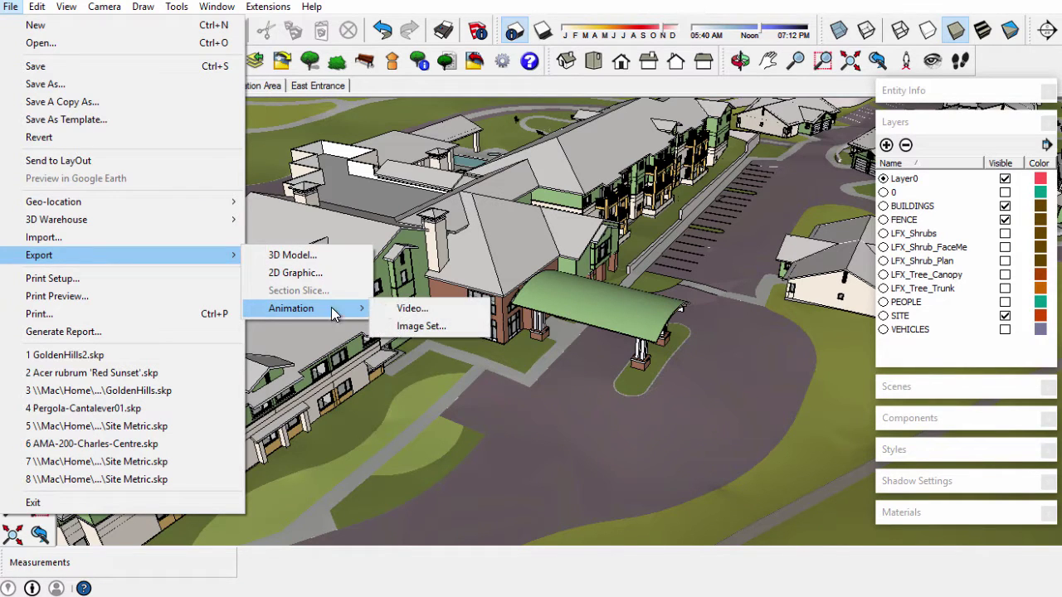
{"action": "left_click", "coordinate": [422, 326]}
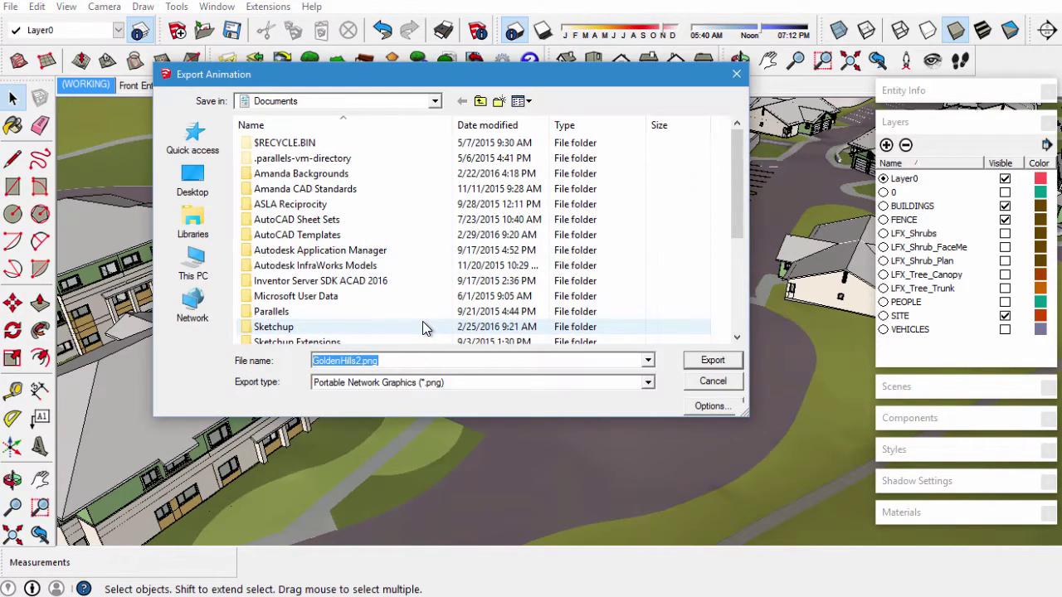
{"action": "left_click", "coordinate": [728, 360]}
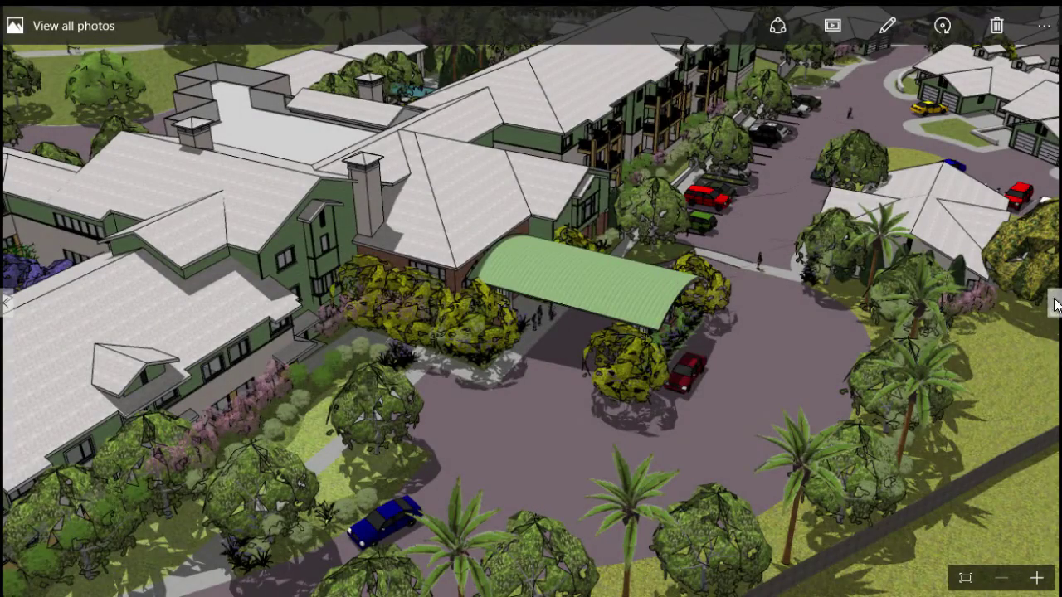
Look through the exported scene images one after another in the photo viewer
{"action": "left_click", "coordinate": [1055, 303]}
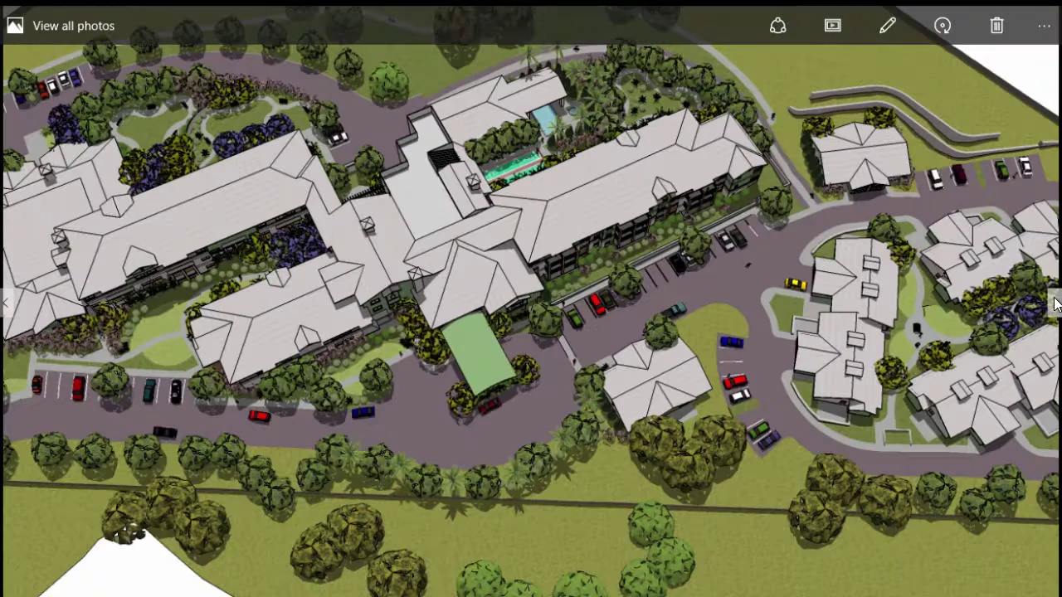
{"action": "left_click", "coordinate": [1055, 304]}
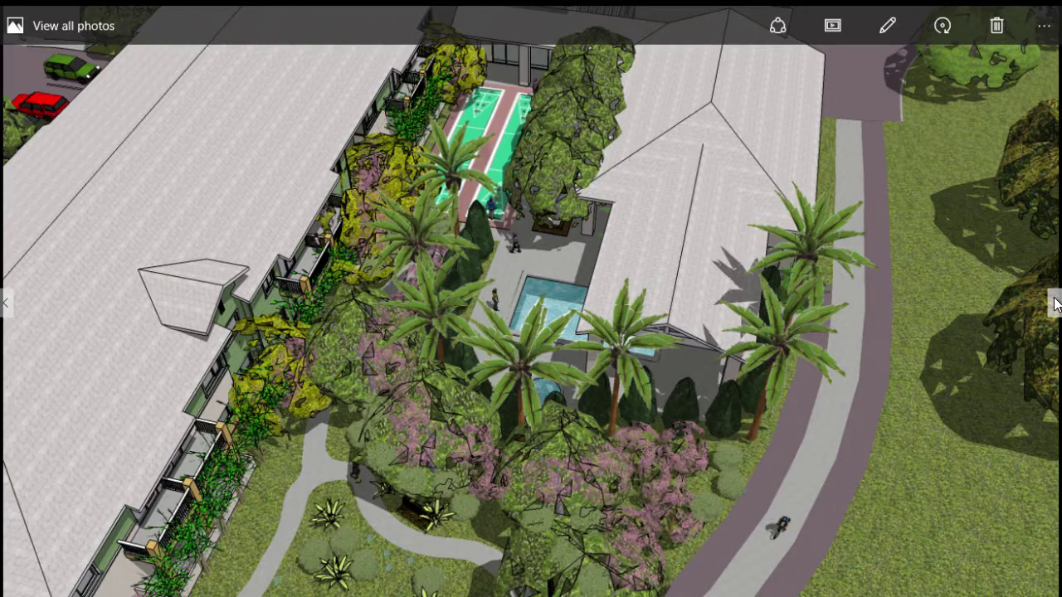
{"action": "left_click", "coordinate": [1055, 304]}
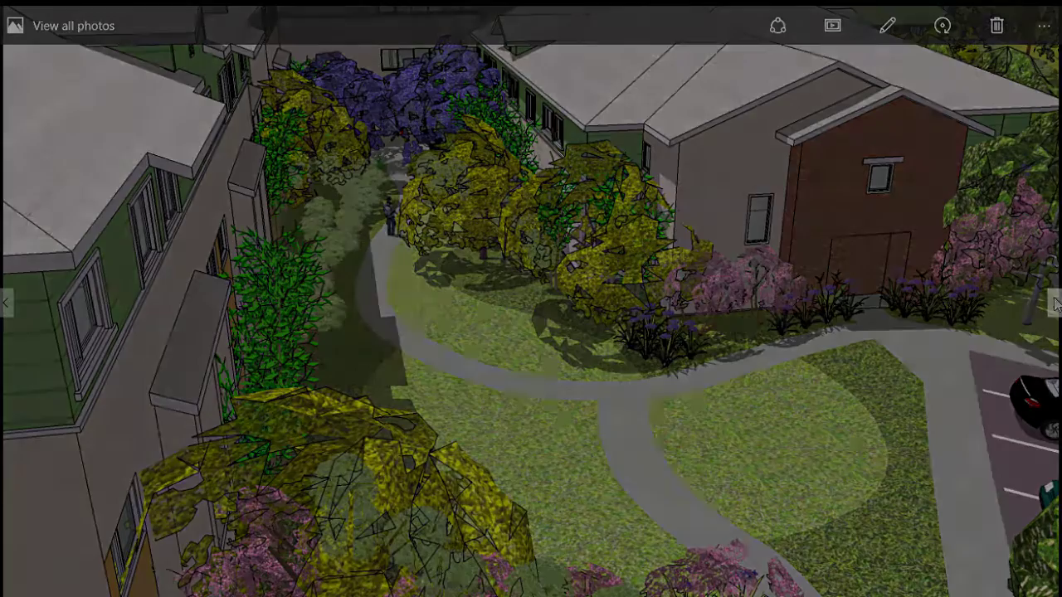